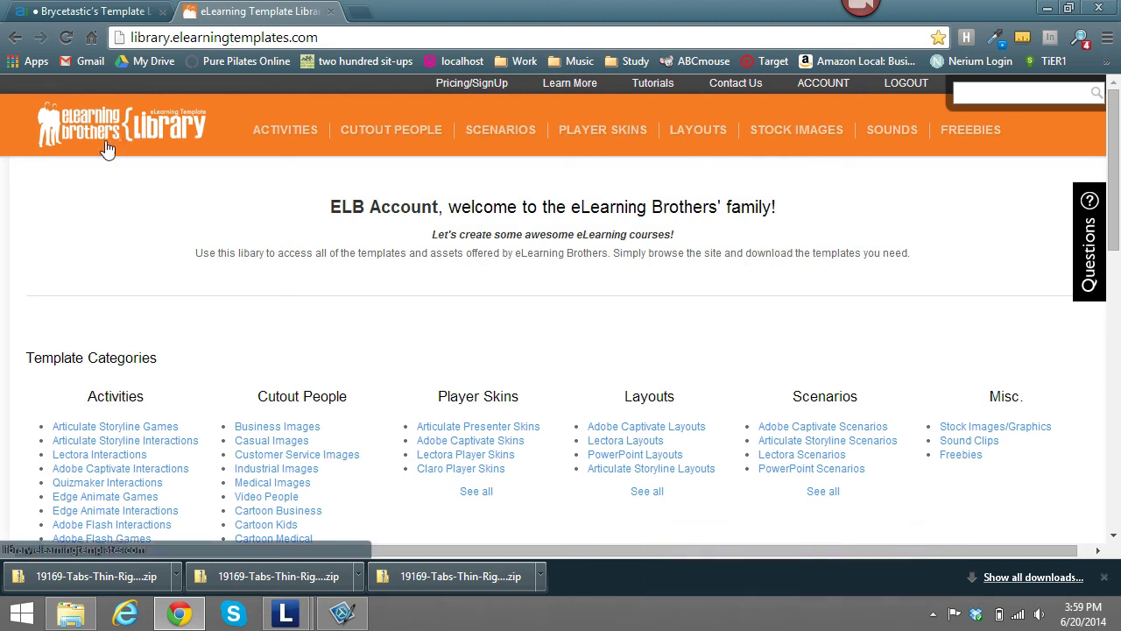
Open the #19169 Tabs Thin Right template from the Lectora Interactions category of the template library
{"action": "left_click", "coordinate": [100, 455]}
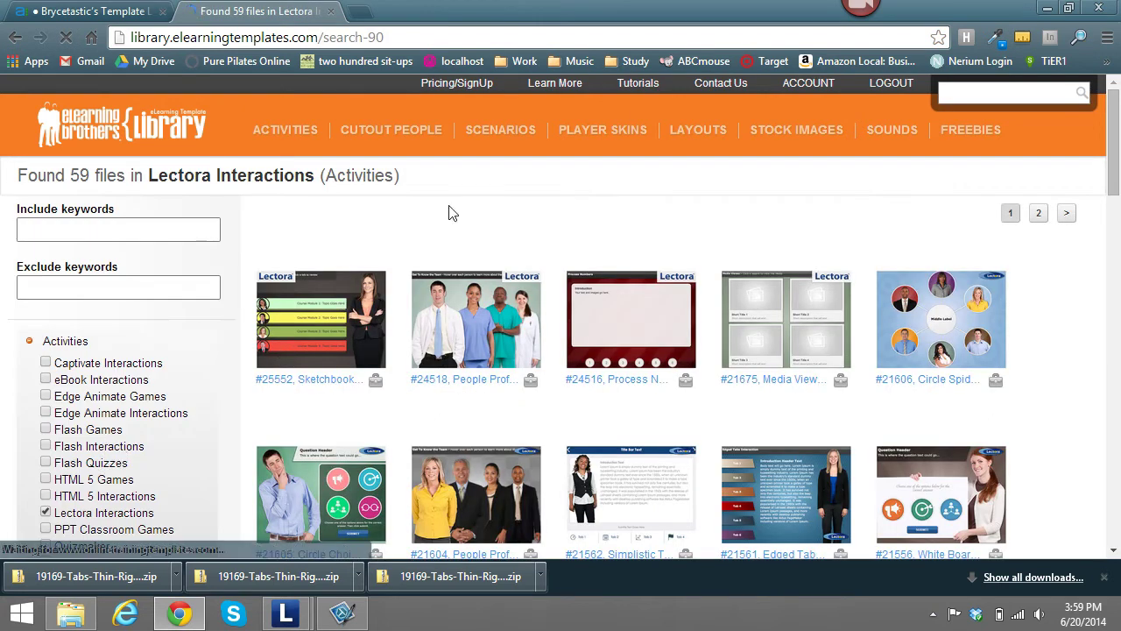
{"action": "scroll", "coordinate": [736, 225], "scroll_direction": "down", "scroll_amount": 4}
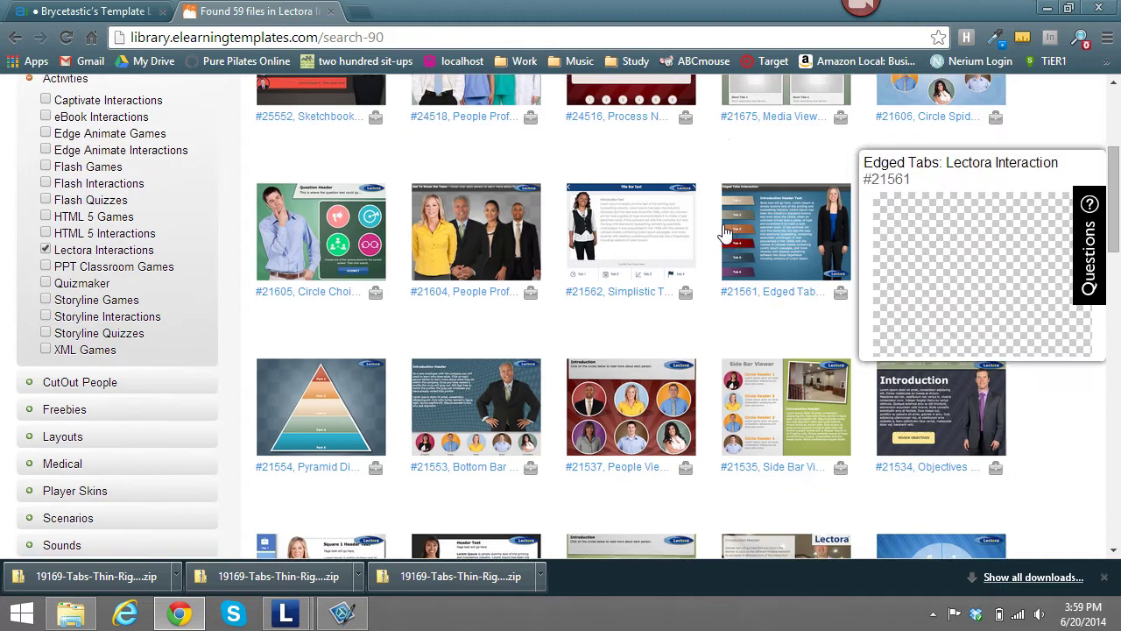
{"action": "scroll", "coordinate": [718, 235], "scroll_direction": "down", "scroll_amount": 7}
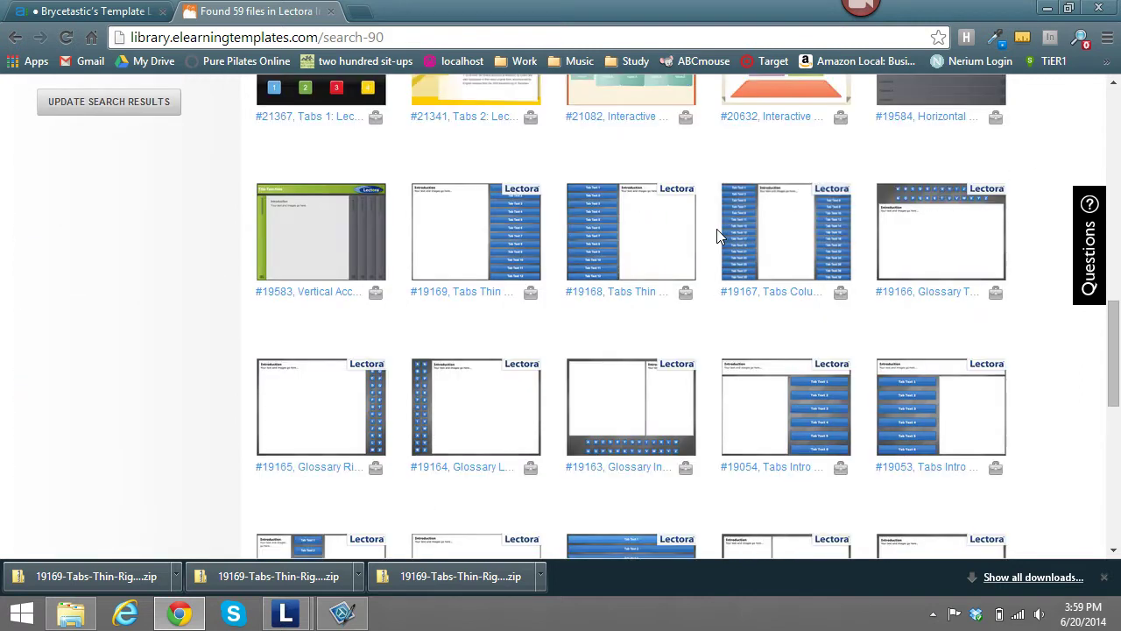
{"action": "left_click", "coordinate": [480, 187]}
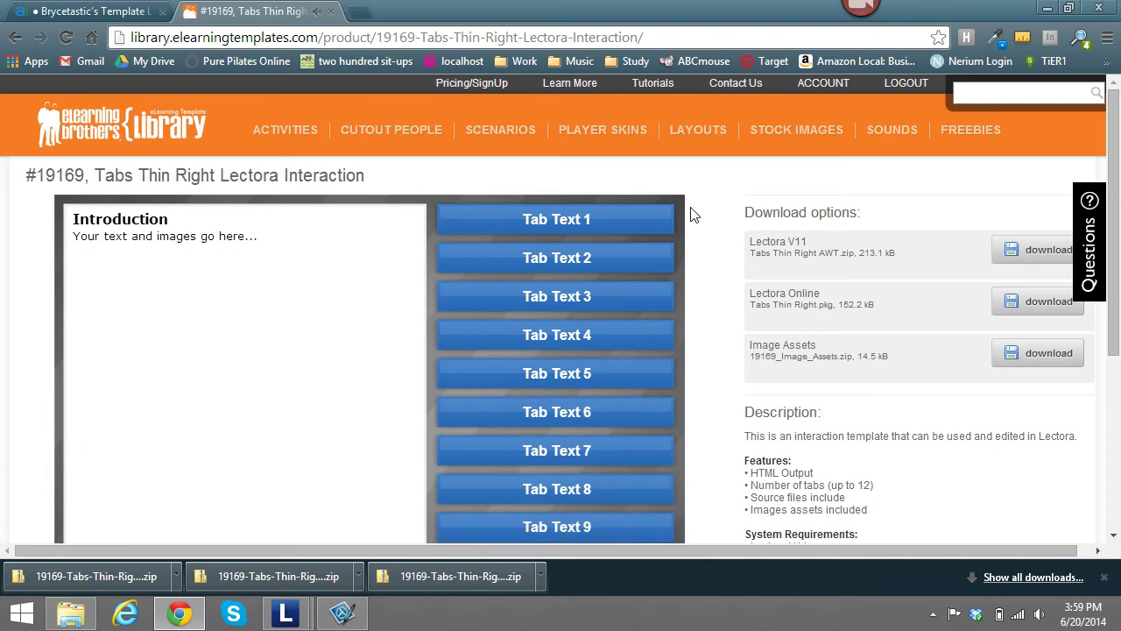
Reload the template preview and try out Tab Text 1 through Tab Text 6 to examine how the tabs behave
{"action": "left_click", "coordinate": [68, 39]}
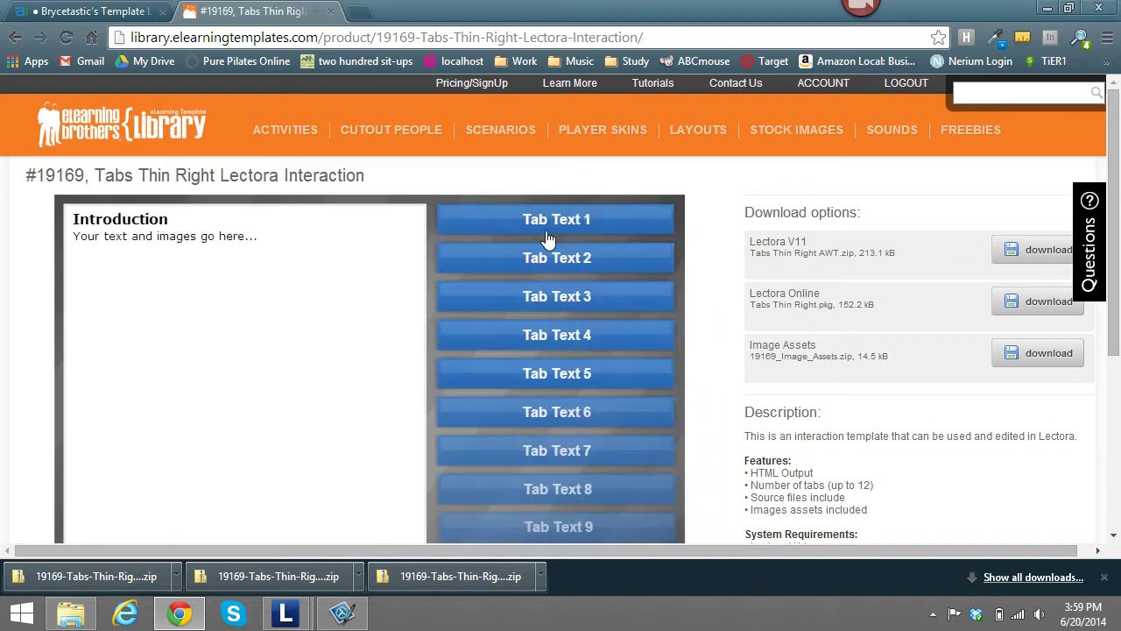
{"action": "left_click", "coordinate": [483, 233]}
{"action": "left_click", "coordinate": [487, 259]}
{"action": "left_click", "coordinate": [483, 296]}
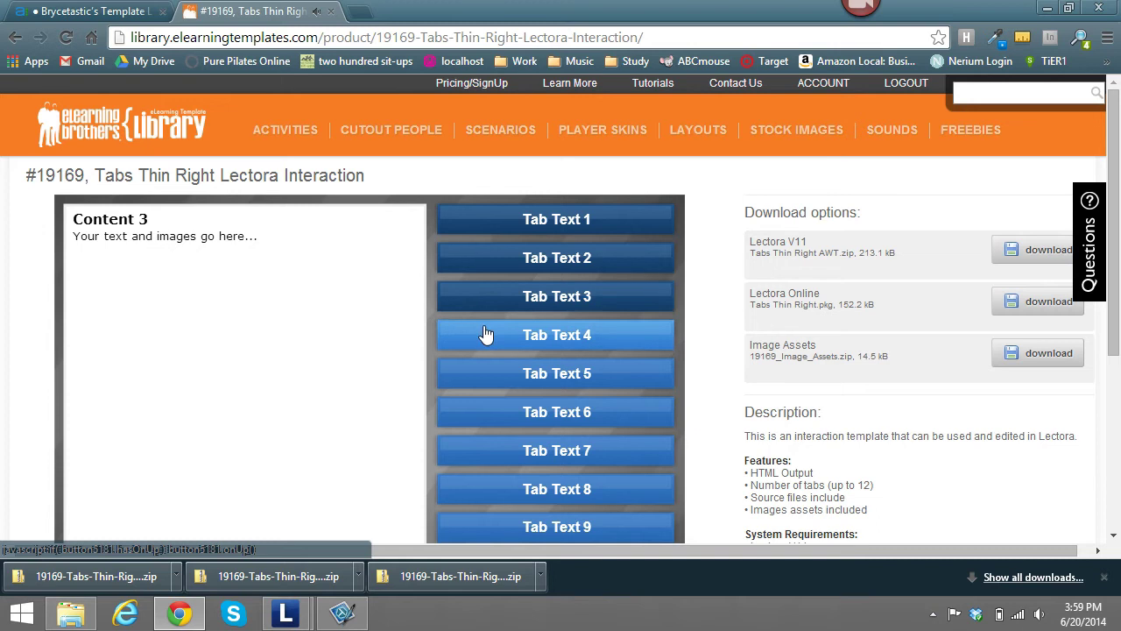
{"action": "left_click", "coordinate": [483, 335]}
{"action": "left_click", "coordinate": [482, 373]}
{"action": "left_click", "coordinate": [493, 258]}
{"action": "left_click", "coordinate": [491, 298]}
{"action": "left_click", "coordinate": [496, 373]}
{"action": "left_click", "coordinate": [499, 412]}
Save the Lectora V11 download to the desktop as 19169-Tabs-Thin-Right-Lectora-Interaction (1).zip and extract it into a folder of the same name
{"action": "scroll", "coordinate": [499, 431], "scroll_direction": "down", "scroll_amount": 1}
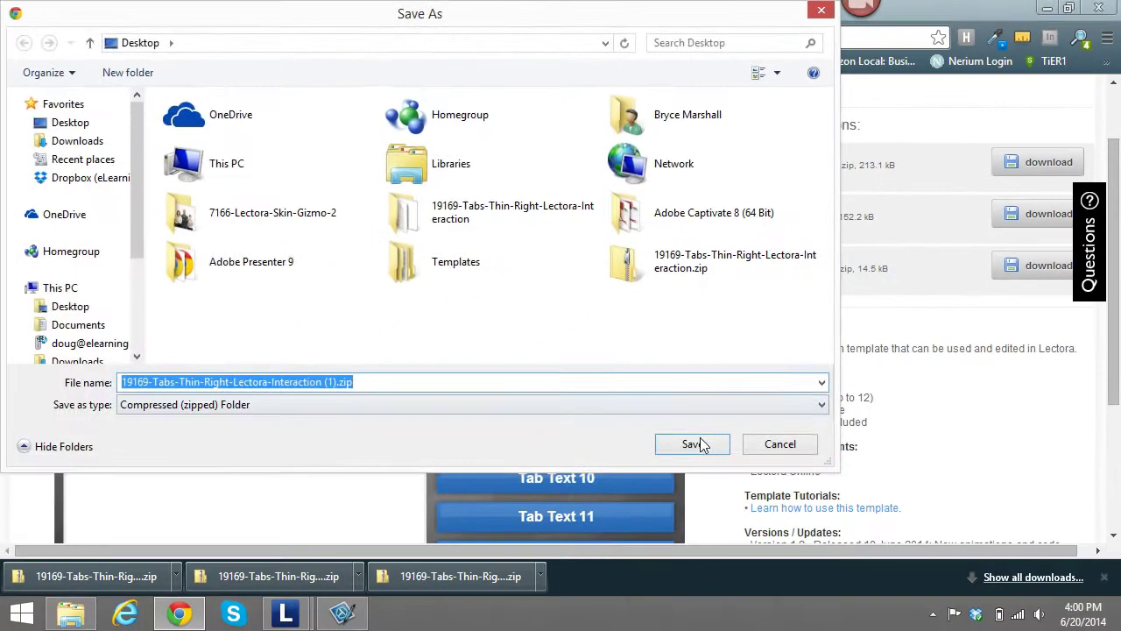
{"action": "left_click", "coordinate": [675, 460]}
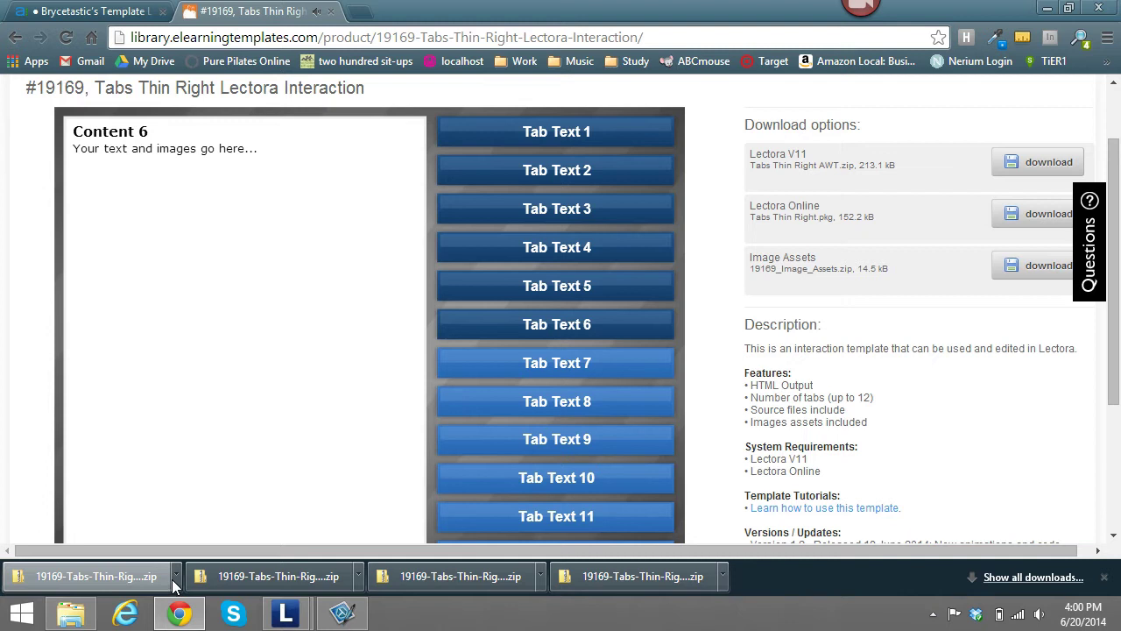
{"action": "left_click", "coordinate": [72, 613]}
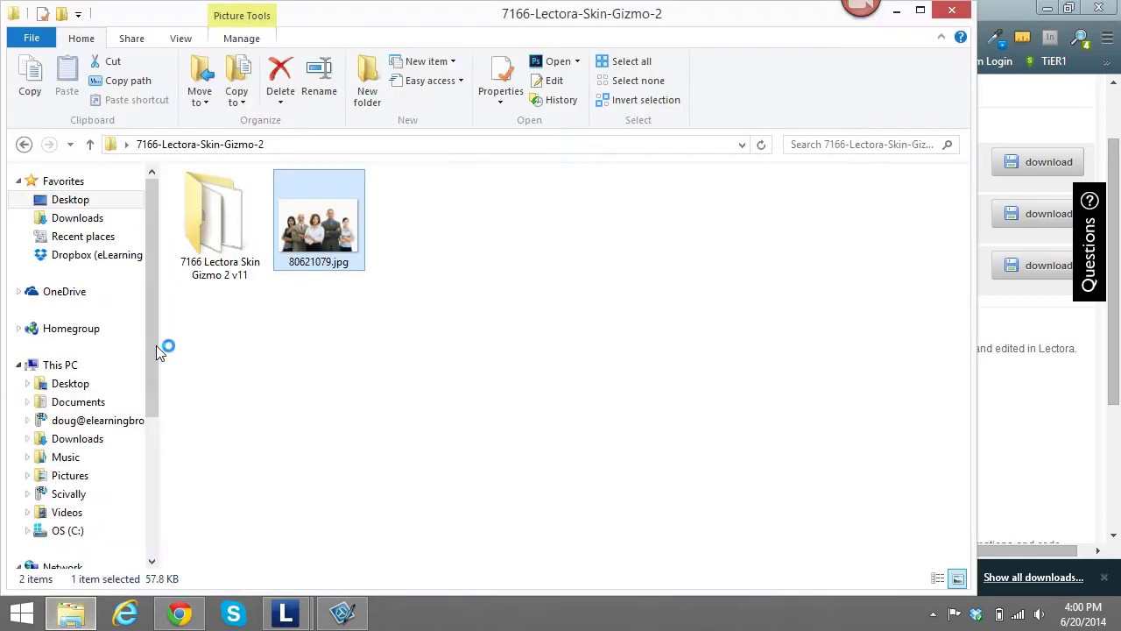
{"action": "left_click", "coordinate": [70, 200]}
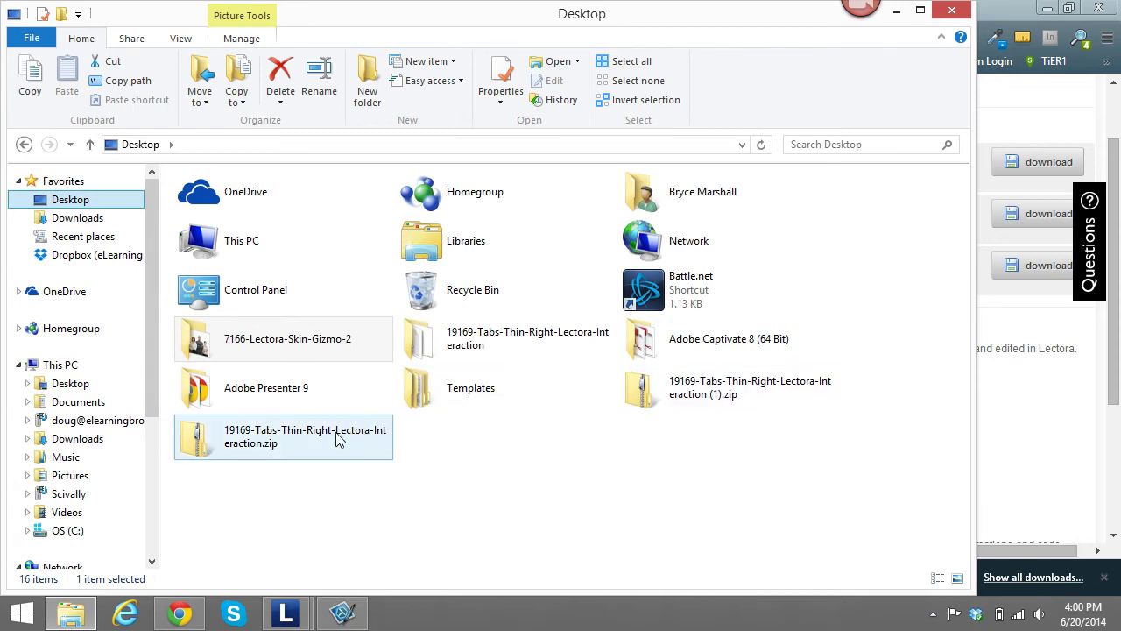
{"action": "left_click", "coordinate": [658, 395]}
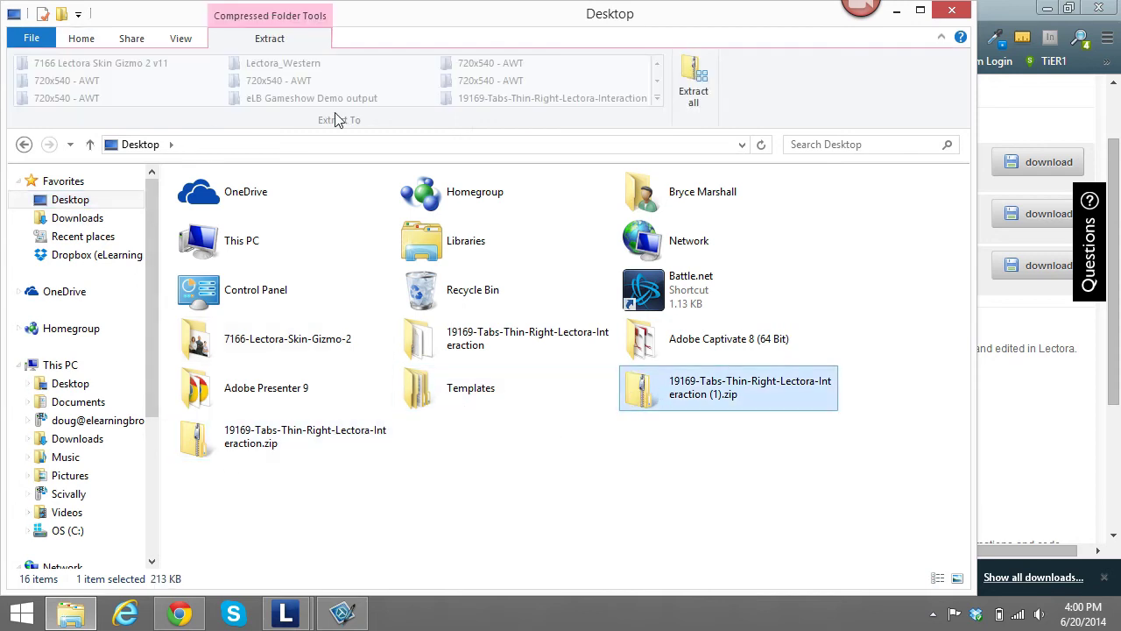
{"action": "left_click", "coordinate": [691, 81]}
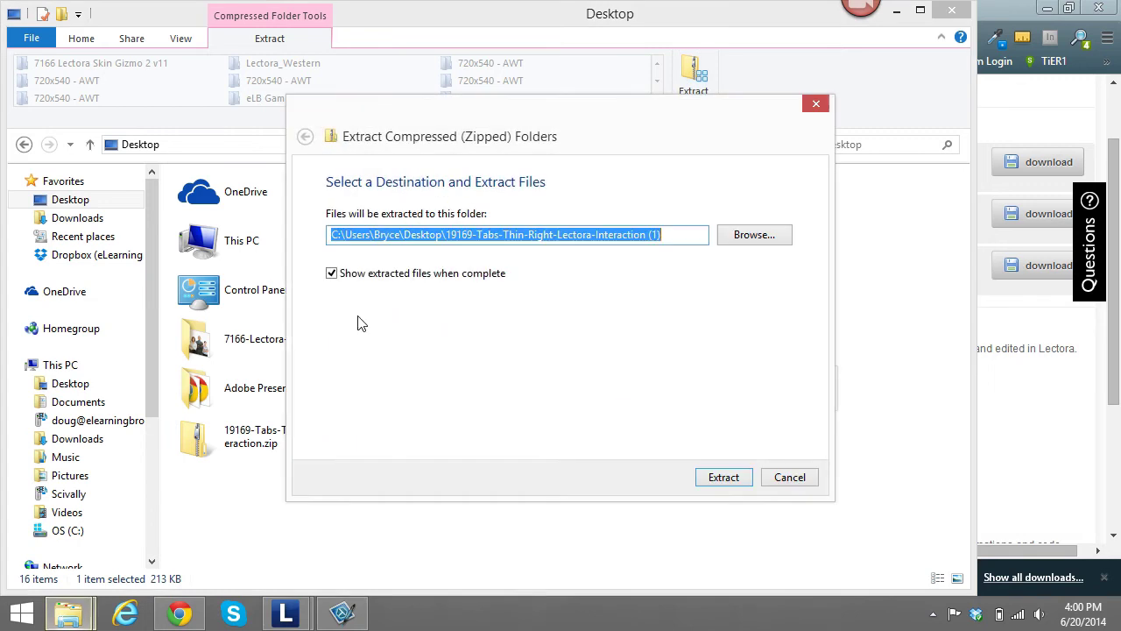
{"action": "left_click", "coordinate": [723, 480]}
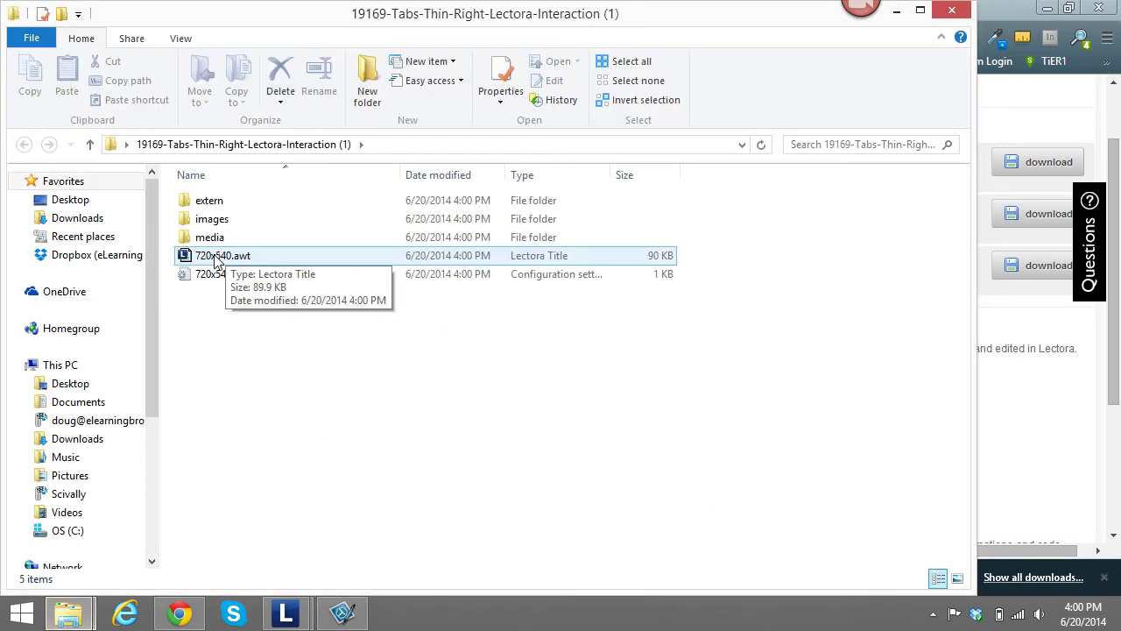
Open the extracted 720x540.awt title in Lectora Inspire and view its tabs interaction page
{"action": "left_click", "coordinate": [217, 258]}
{"action": "mouse_move", "coordinate": [285, 613]}
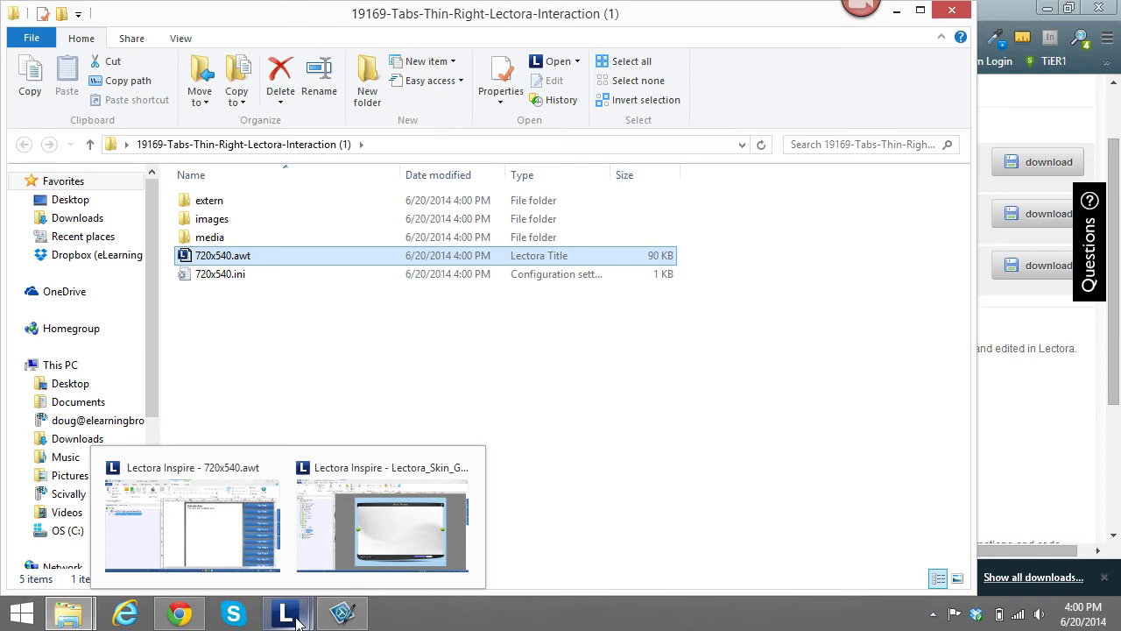
{"action": "left_click", "coordinate": [193, 521]}
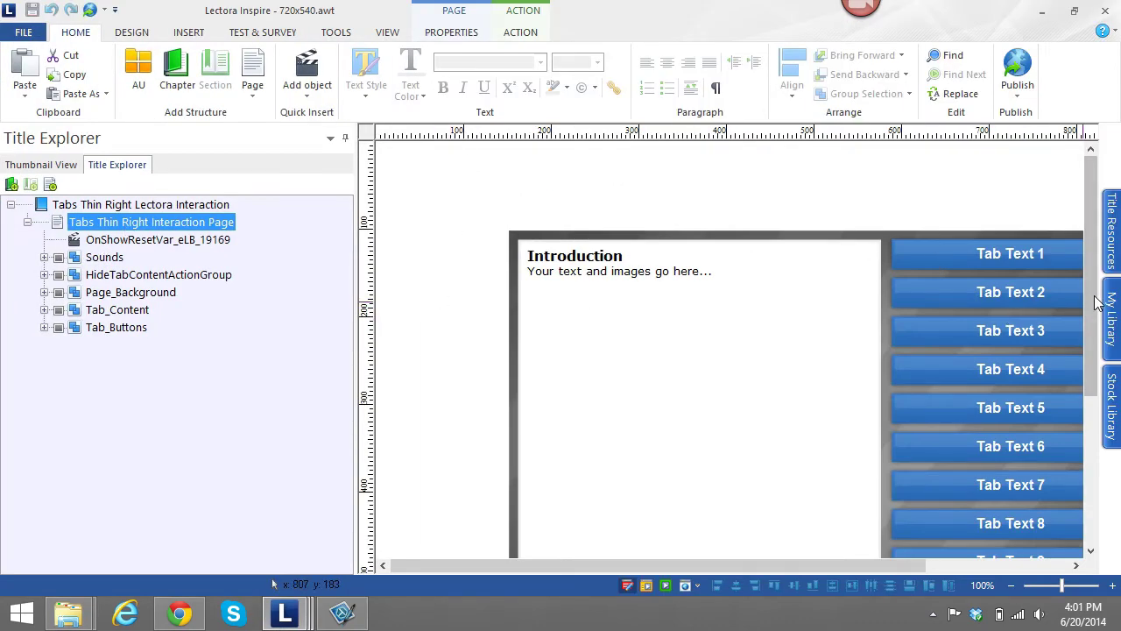
{"action": "scroll", "coordinate": [1099, 333], "scroll_direction": "down", "scroll_amount": 1}
{"action": "scroll", "coordinate": [1099, 333], "scroll_direction": "down", "scroll_amount": 1}
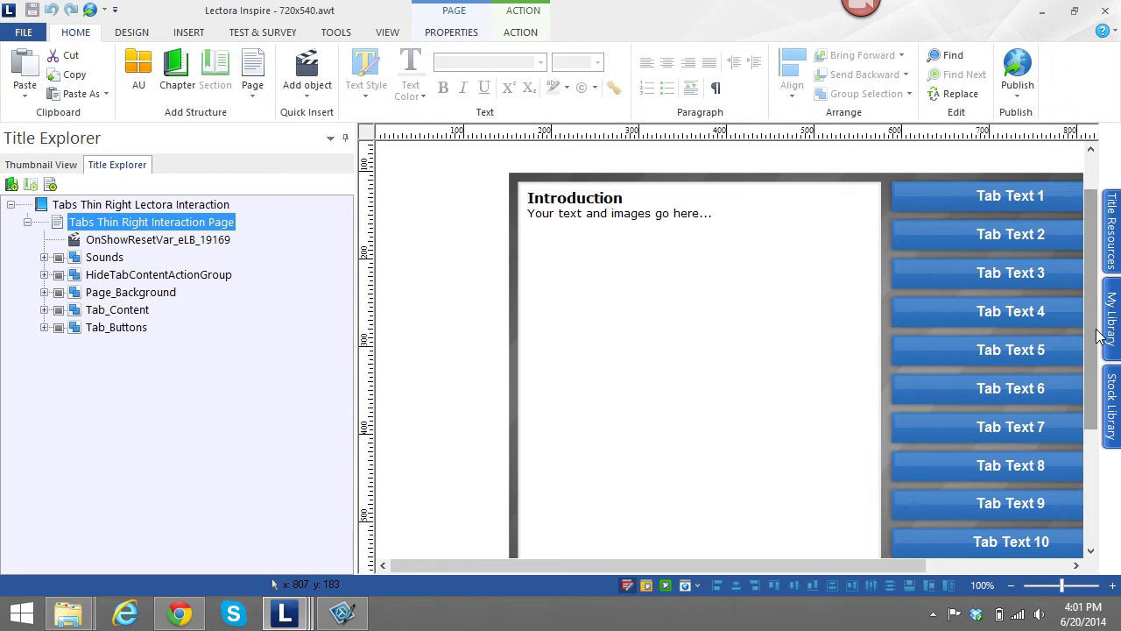
Copy the Tabs Thin Right Interaction Page into Lectora_Skin_Gizmo_2.awt after the Course Menu page, replacing resources that have the same name
{"action": "right_click", "coordinate": [59, 226]}
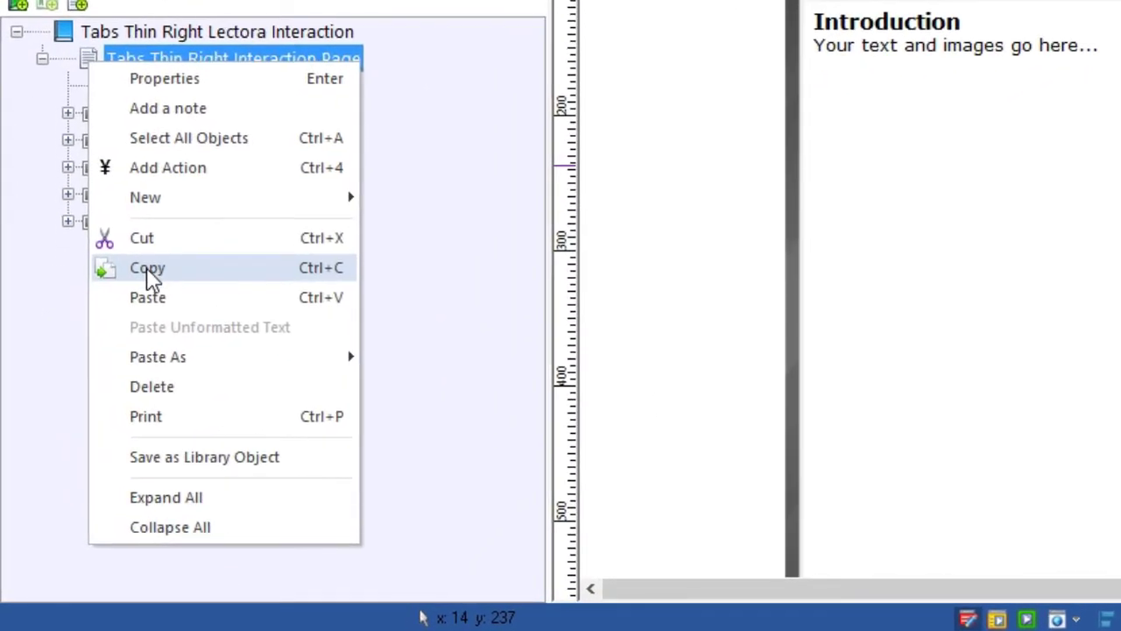
{"action": "left_click", "coordinate": [151, 279]}
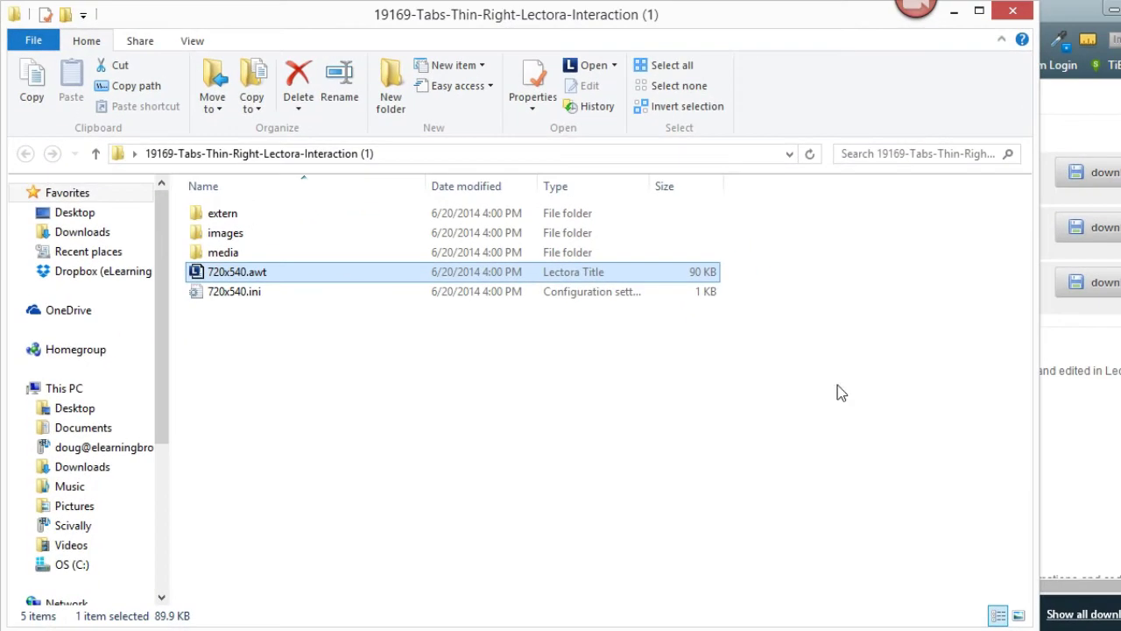
{"action": "left_click", "coordinate": [376, 580]}
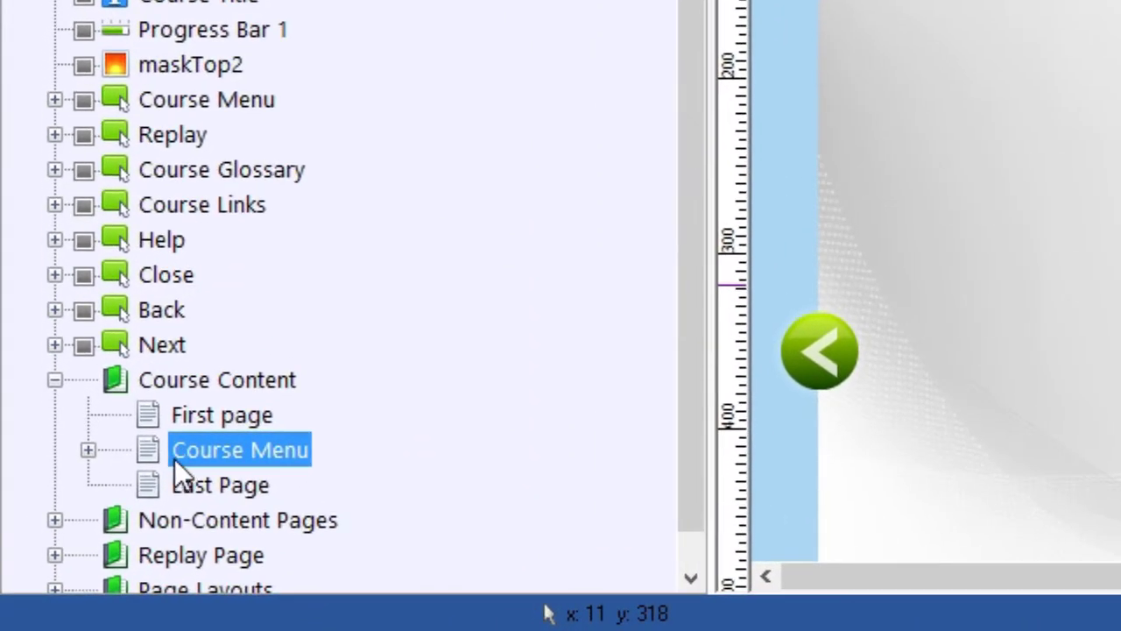
{"action": "right_click", "coordinate": [146, 446]}
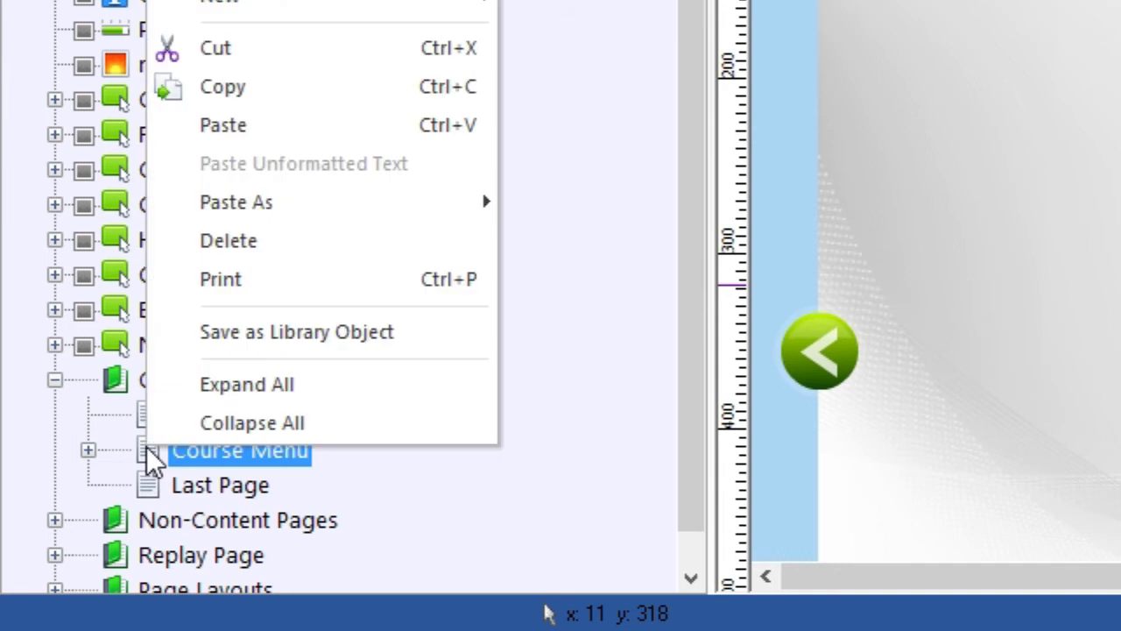
{"action": "left_click", "coordinate": [340, 129]}
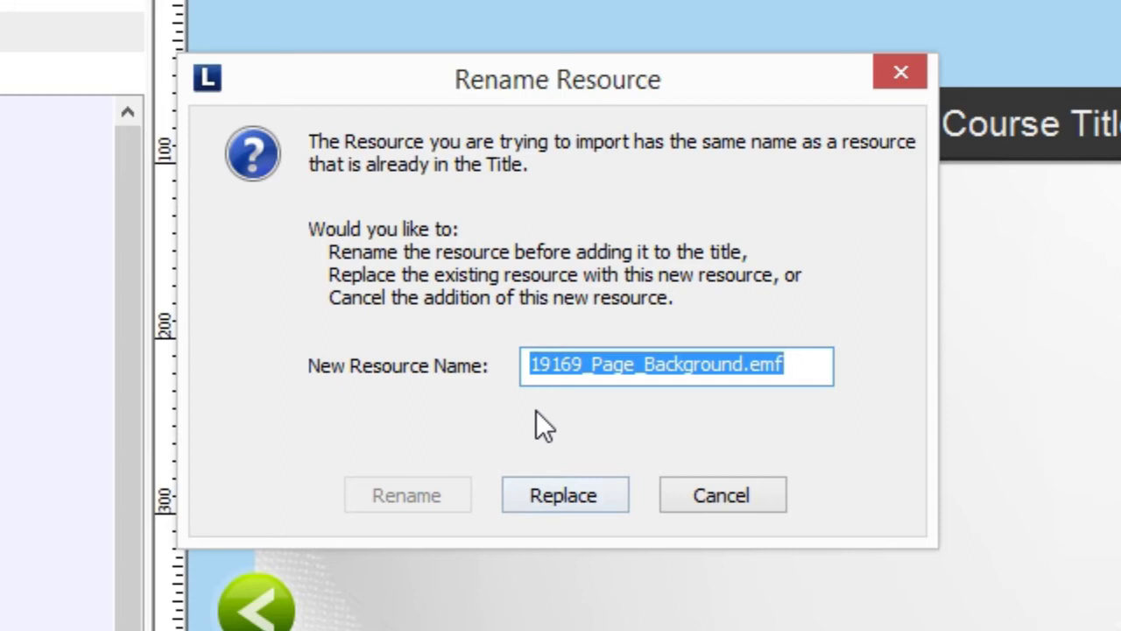
{"action": "left_click", "coordinate": [554, 501]}
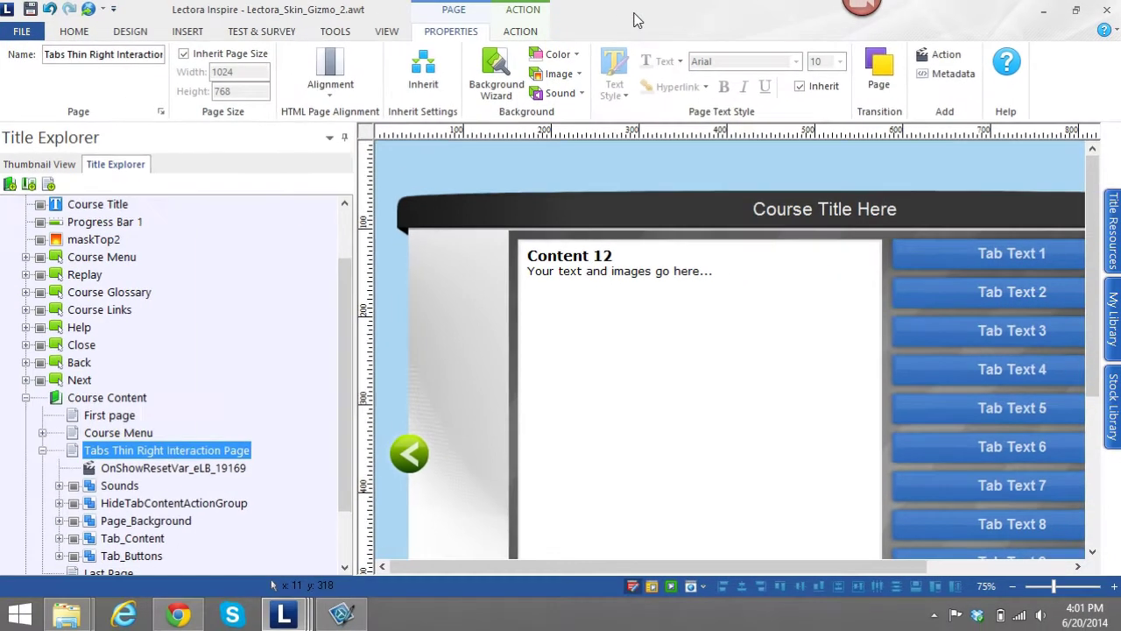
Turn off the editing visibility of the Page_Background group on the Tabs Thin Right Interaction Page and collapse the group
{"action": "left_click", "coordinate": [387, 31]}
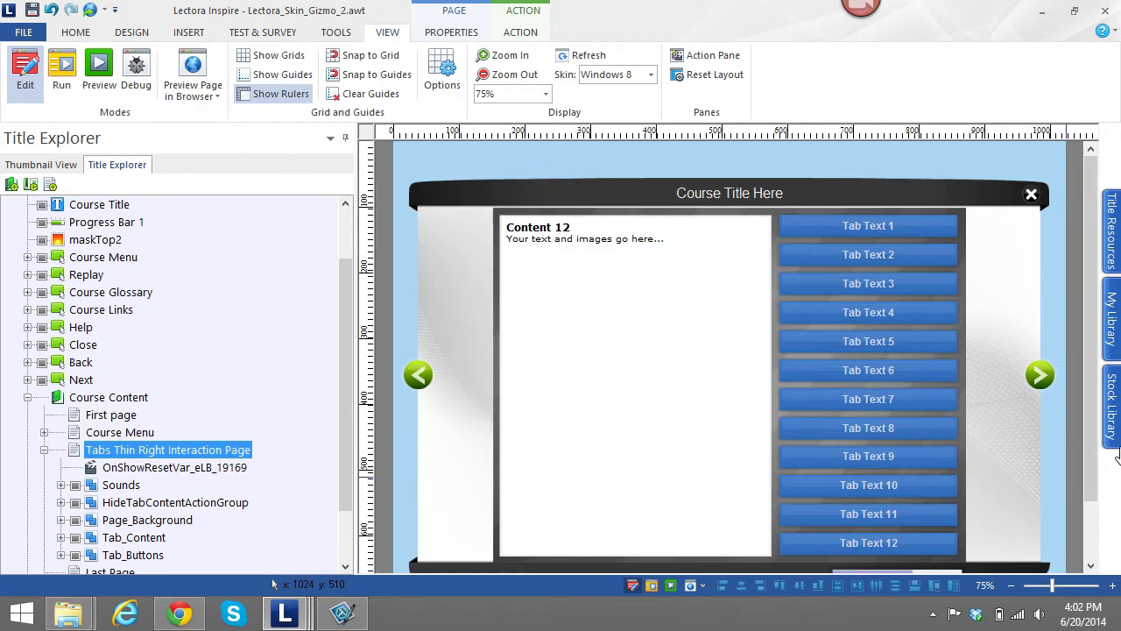
{"action": "scroll", "coordinate": [1092, 427], "scroll_direction": "down", "scroll_amount": 1}
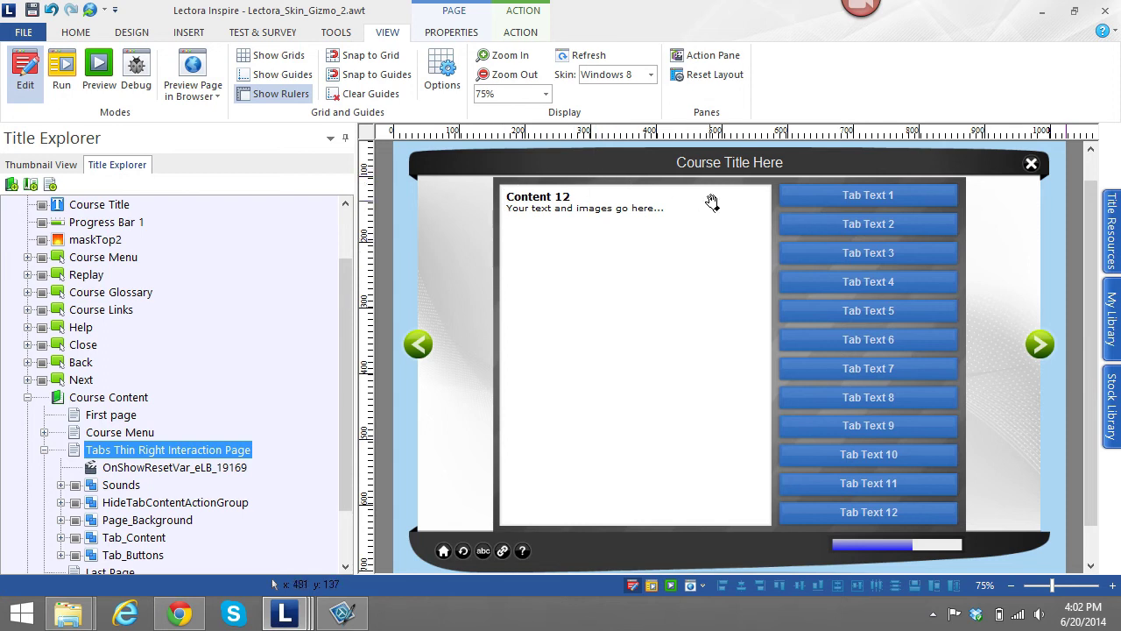
{"action": "left_click", "coordinate": [493, 313]}
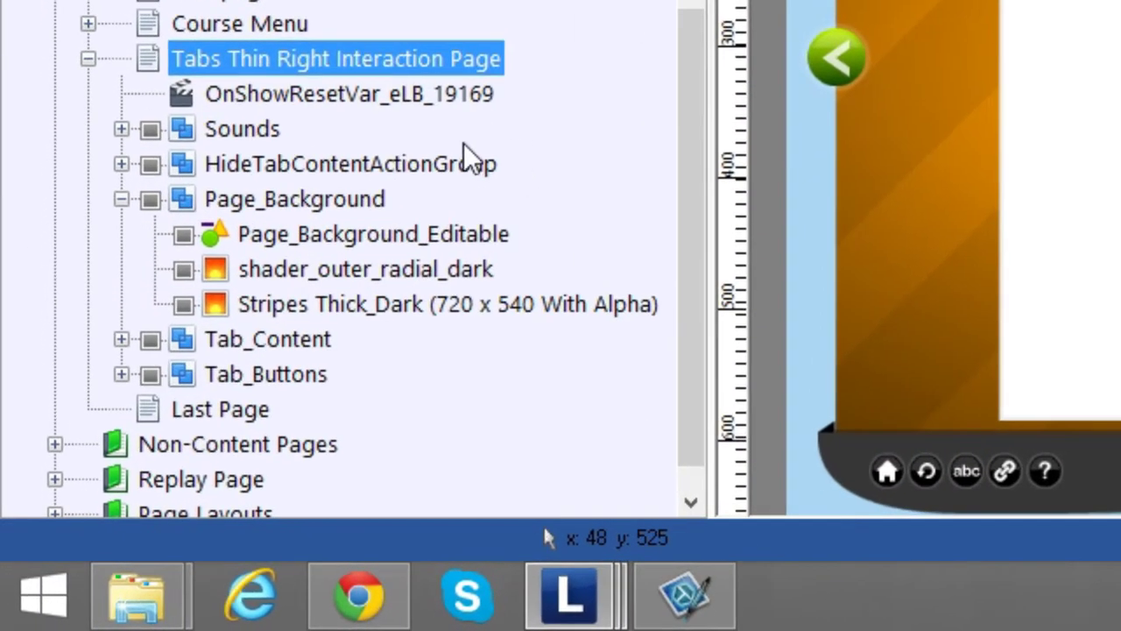
{"action": "left_click", "coordinate": [150, 200]}
{"action": "left_click", "coordinate": [121, 199]}
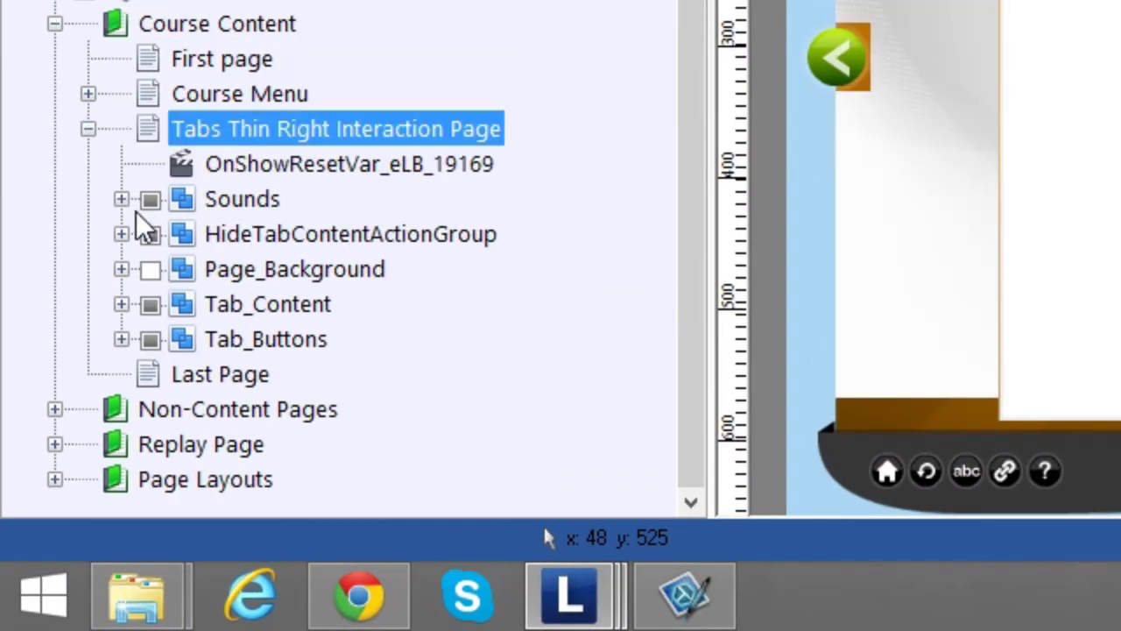
Set the Page_Background group to be initially hidden in the published page
{"action": "left_click", "coordinate": [224, 271]}
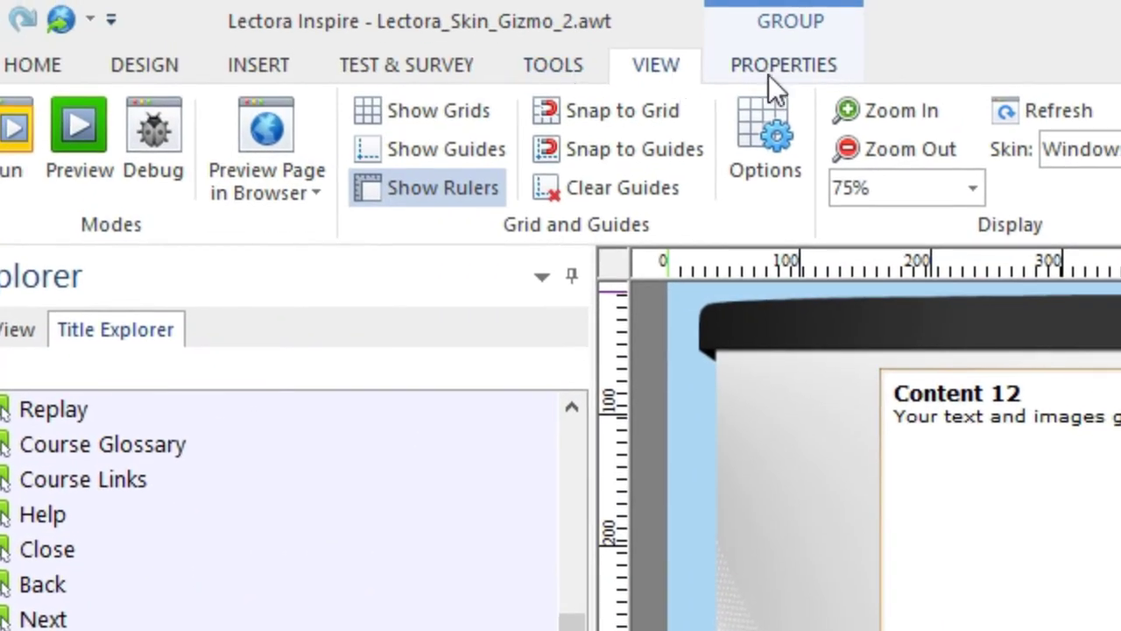
{"action": "left_click", "coordinate": [772, 68]}
{"action": "left_click", "coordinate": [295, 115]}
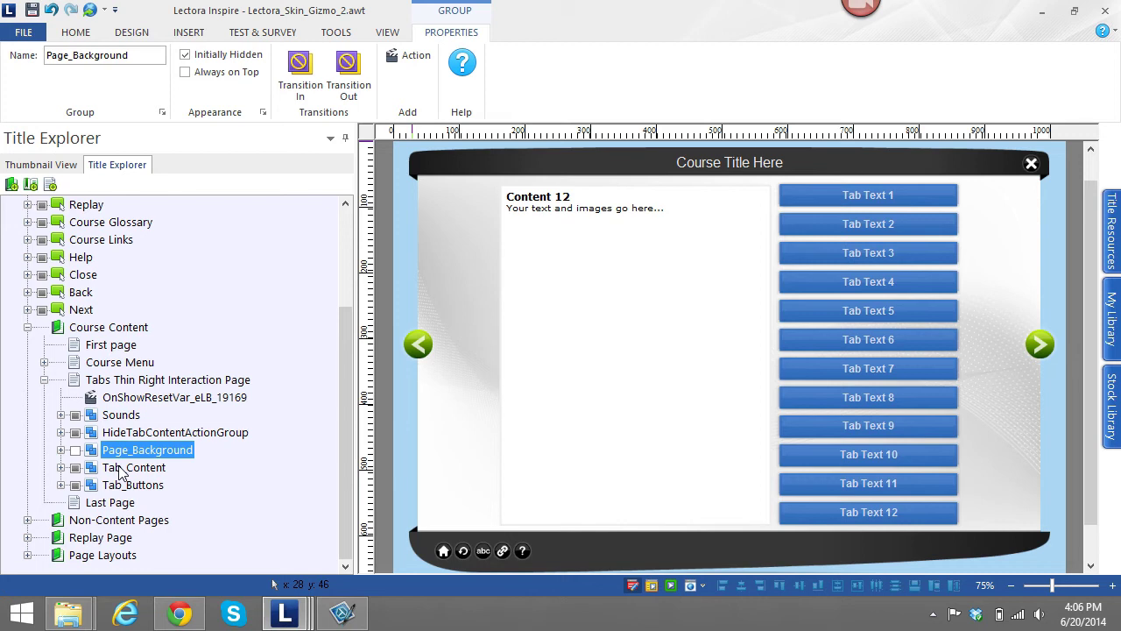
Within the Tab_Content group, hide Introduction_Content and Tab02_Content through Tab12_Content in the editor, leaving Tab01_Content selected
{"action": "left_click", "coordinate": [122, 470]}
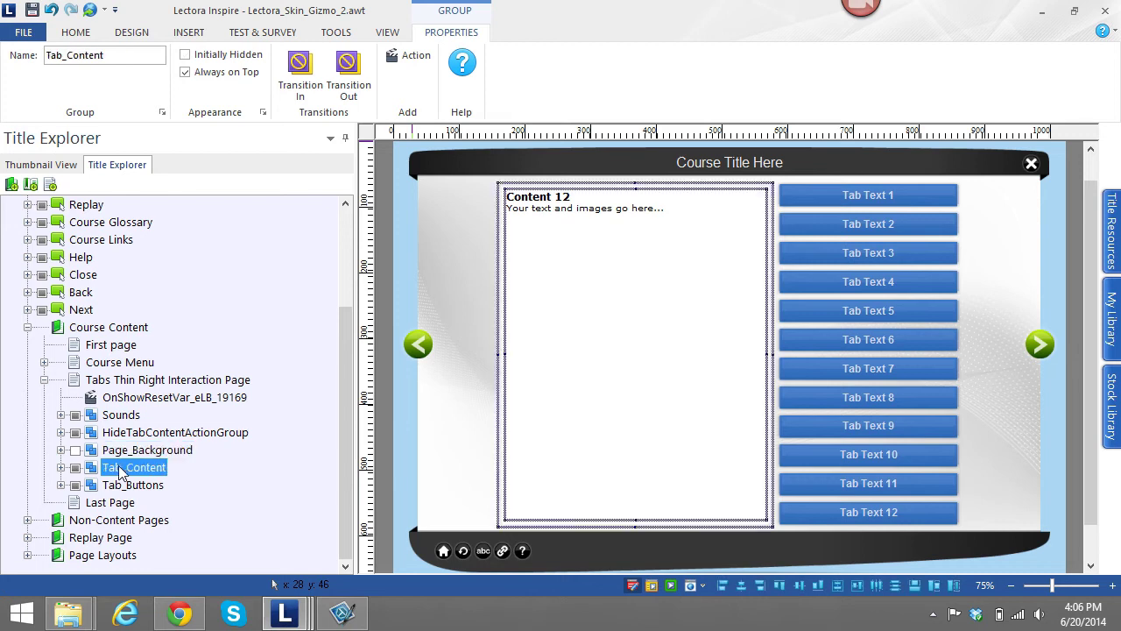
{"action": "left_click", "coordinate": [61, 467]}
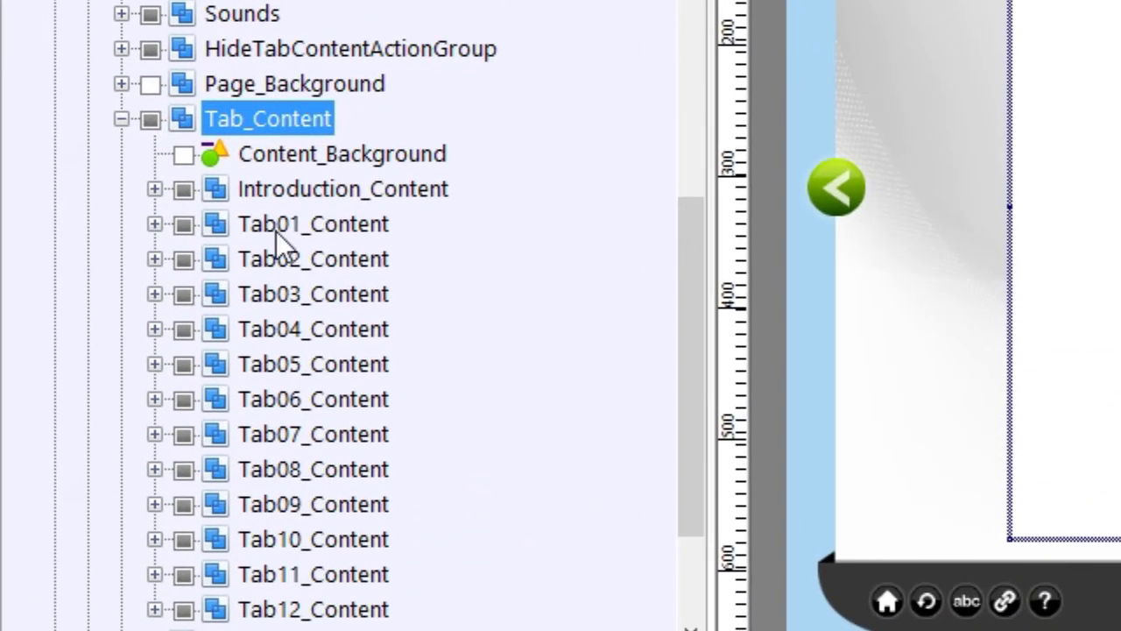
{"action": "left_click", "coordinate": [294, 228]}
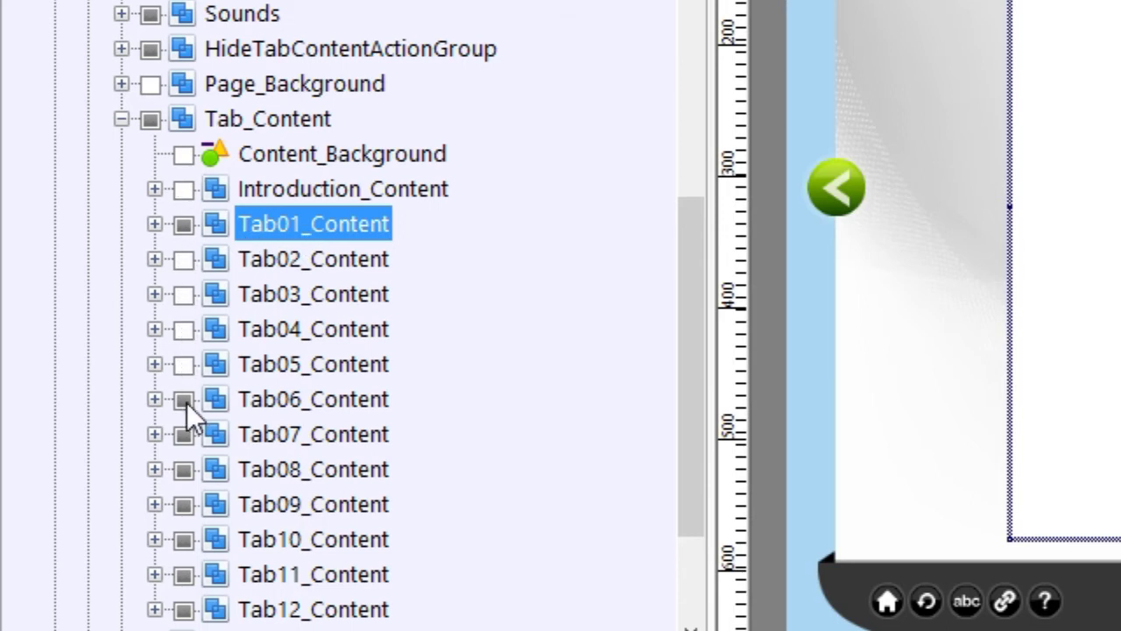
{"action": "left_click", "coordinate": [184, 541]}
{"action": "left_click", "coordinate": [184, 574]}
{"action": "left_click", "coordinate": [184, 609]}
{"action": "left_click", "coordinate": [274, 261]}
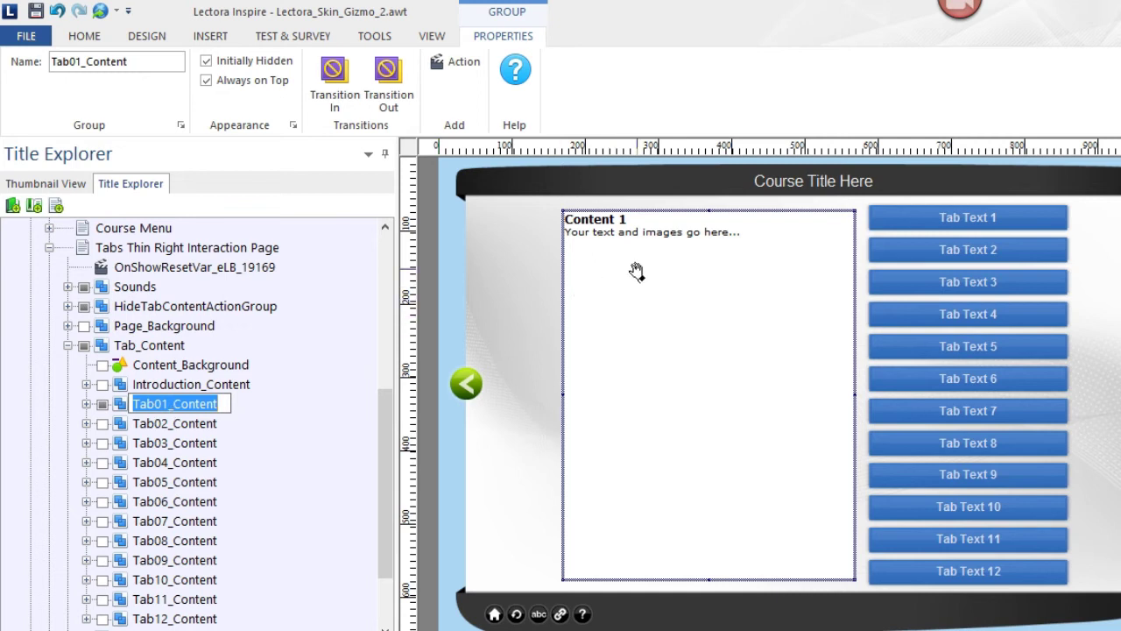
{"action": "key", "text": "Return"}
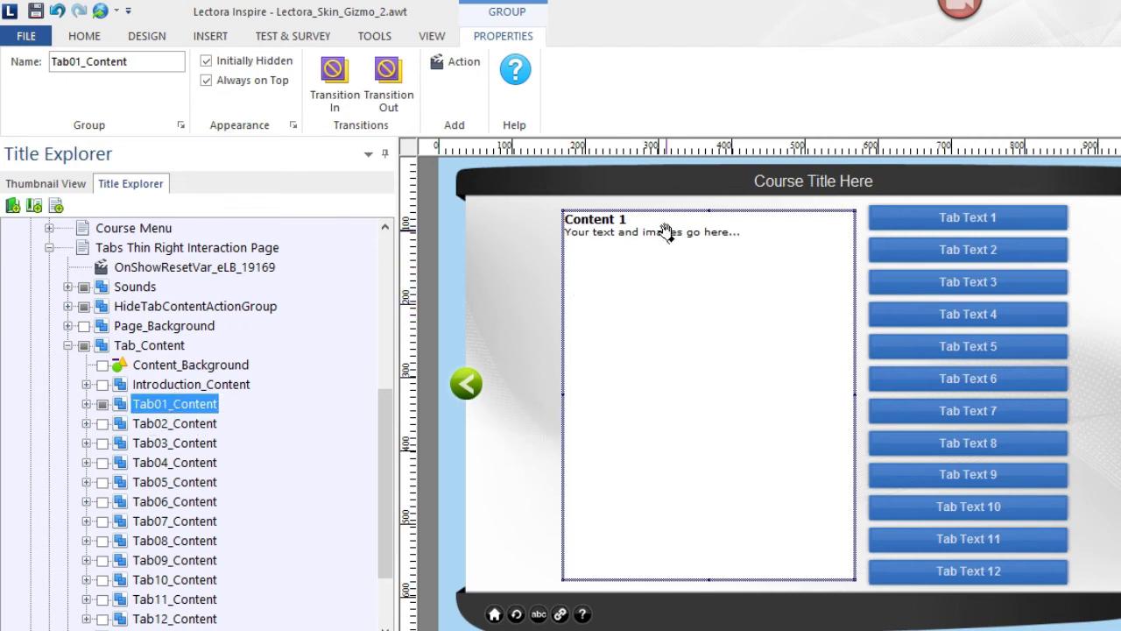
Replace the "Content 1" heading in the Tab01_Text box with "CNew Title"
{"action": "left_click", "coordinate": [634, 251]}
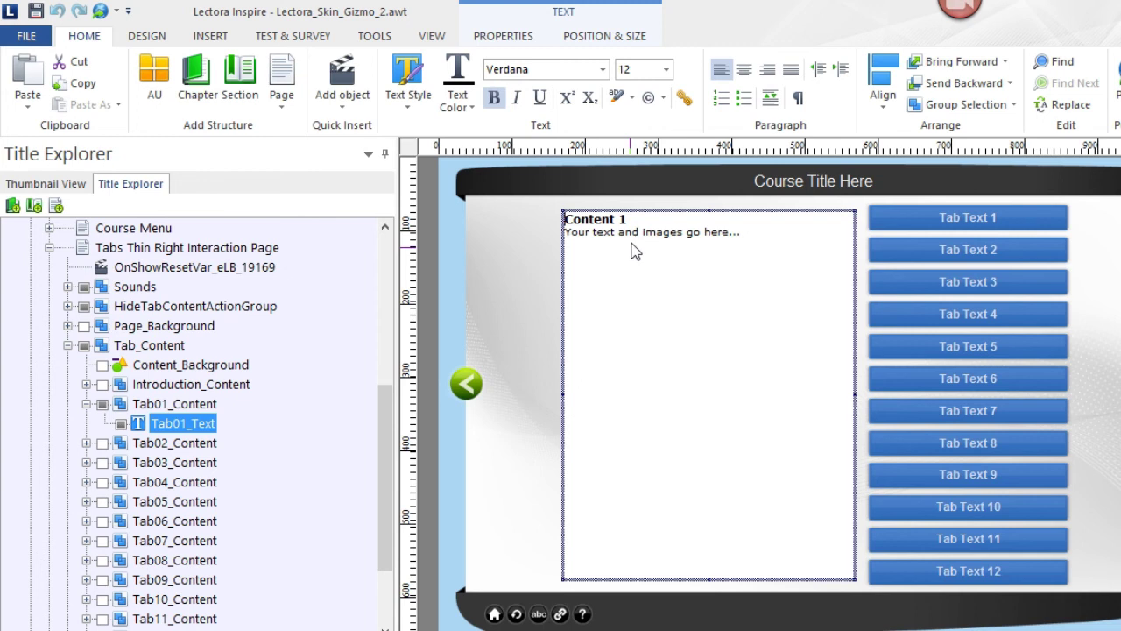
{"action": "left_click_drag", "start_coordinate": [618, 218], "coordinate": [576, 207]}
{"action": "type", "text": "CNew Title"}
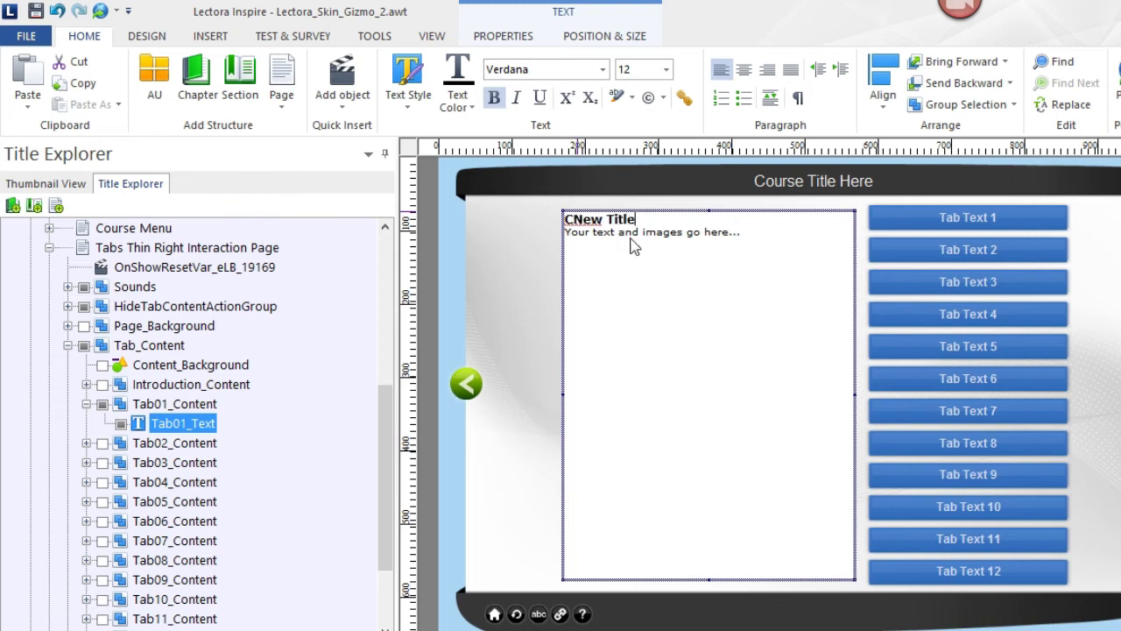
Change the body line in Tab01_Text to "Your New Text" and correct the heading to "New Title"
{"action": "left_click_drag", "start_coordinate": [745, 233], "coordinate": [591, 246]}
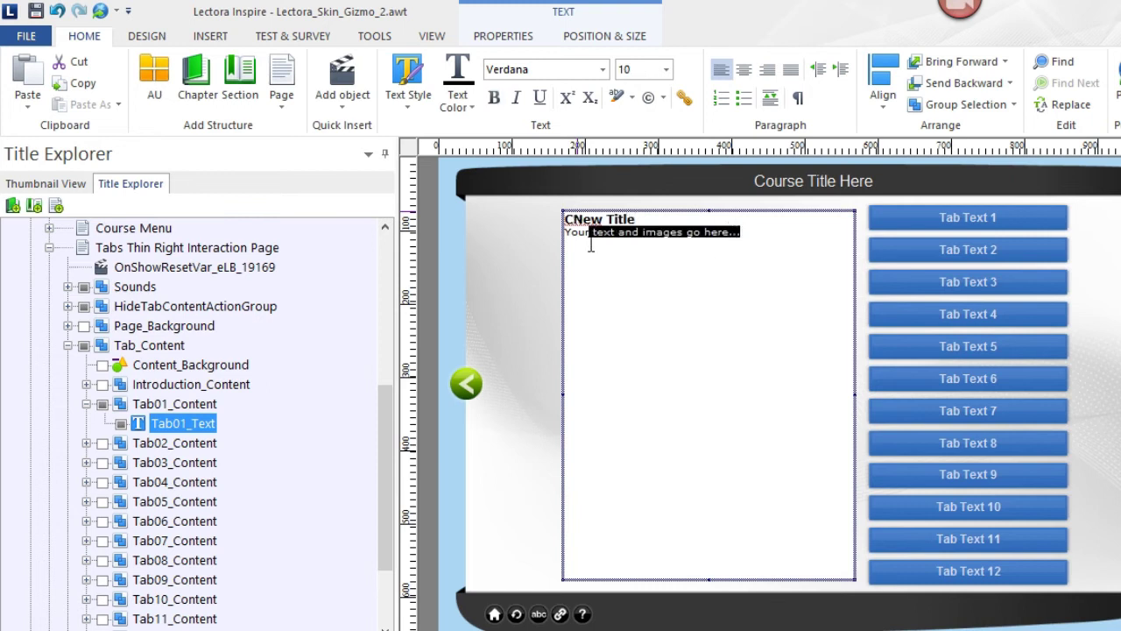
{"action": "type", "text": "New Text"}
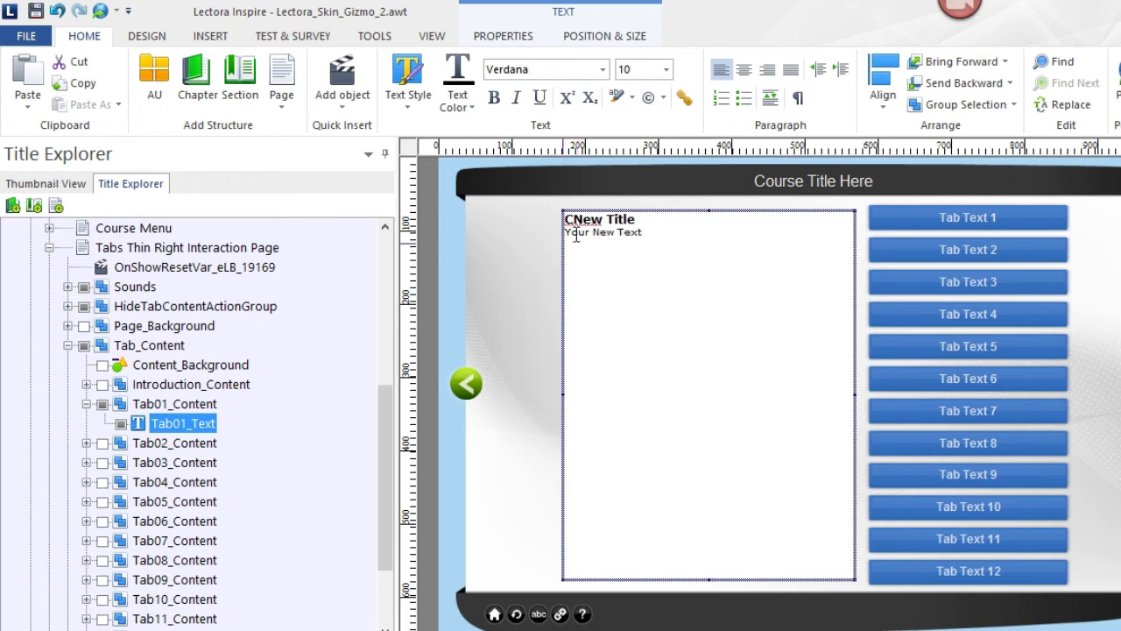
{"action": "left_click", "coordinate": [575, 220]}
{"action": "key", "text": "BackSpace"}
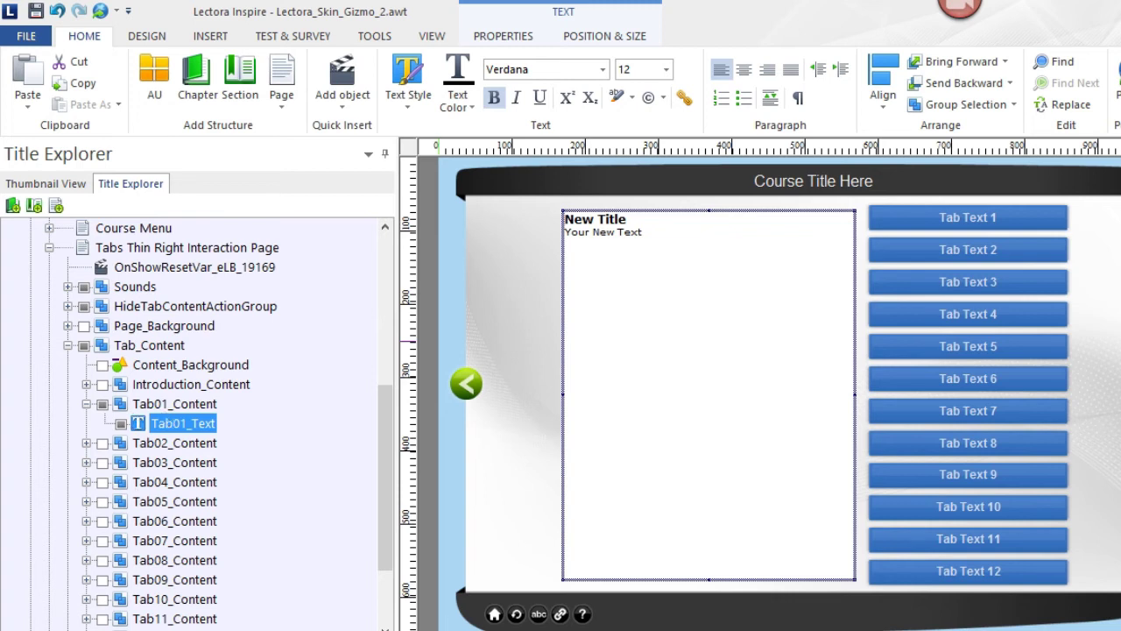
Insert 80621079.jpg from the desktop's 7166-Lectora-Skin-Gizmo-2 folder into Tab01_Content, and minimize the folder window
{"action": "left_click", "coordinate": [310, 591]}
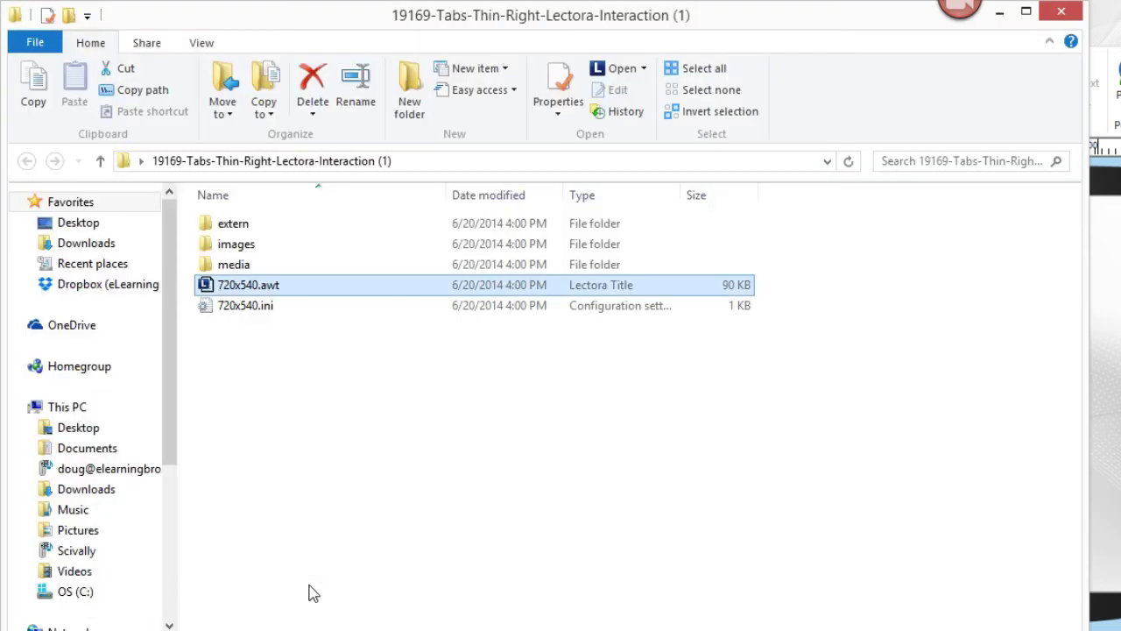
{"action": "left_click", "coordinate": [83, 224]}
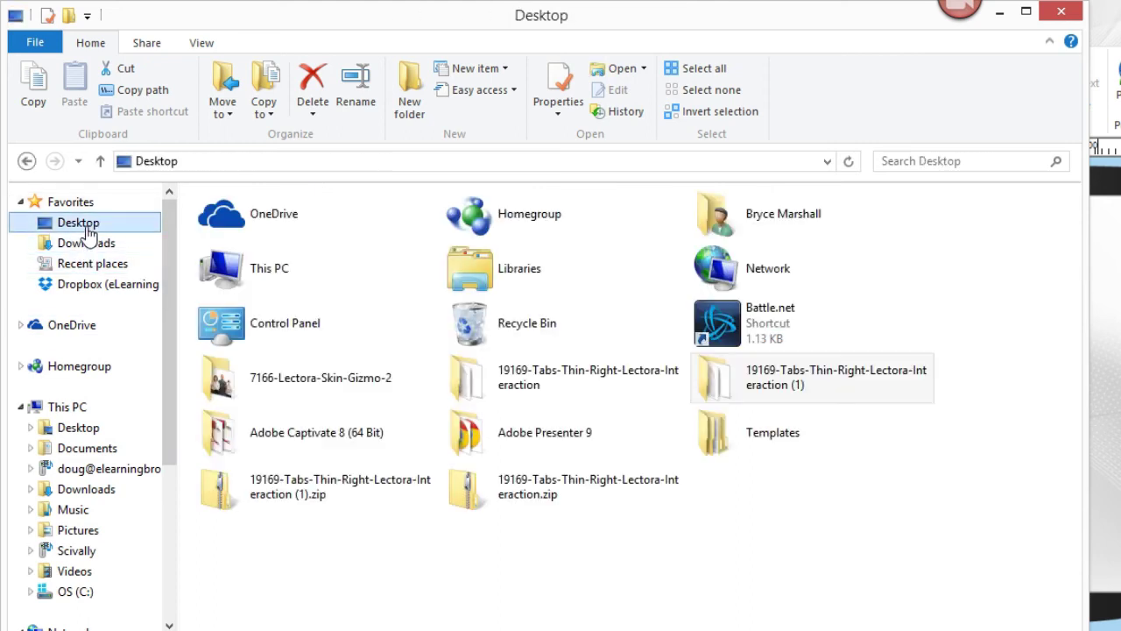
{"action": "double_click", "coordinate": [287, 396]}
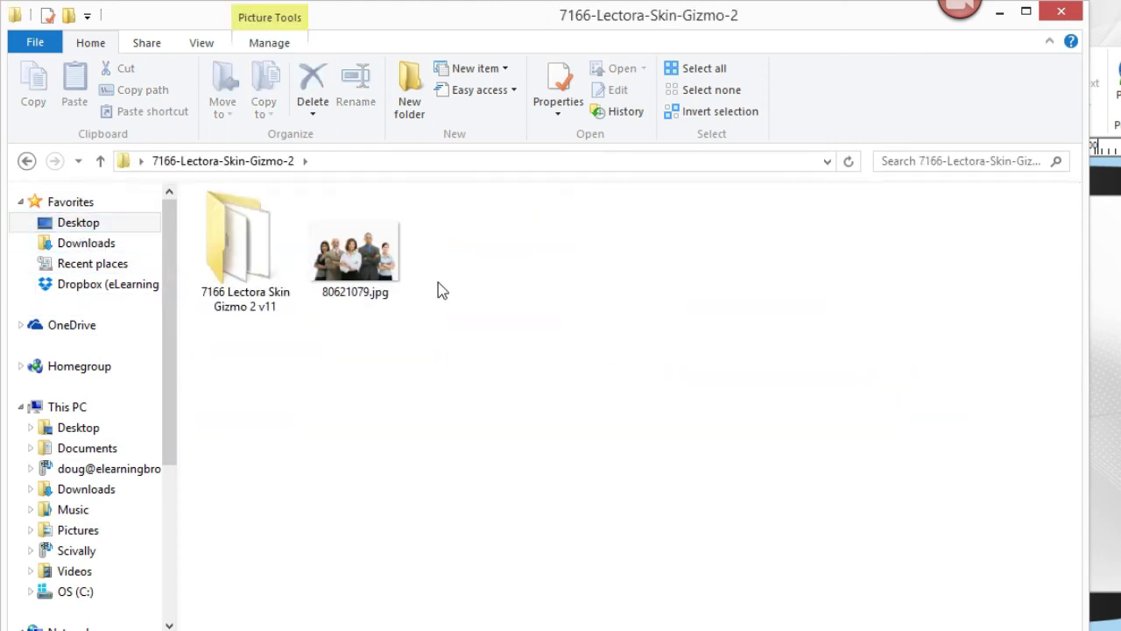
{"action": "left_click_drag", "start_coordinate": [540, 22], "coordinate": [1120, 94]}
{"action": "left_click_drag", "start_coordinate": [980, 324], "coordinate": [597, 388]}
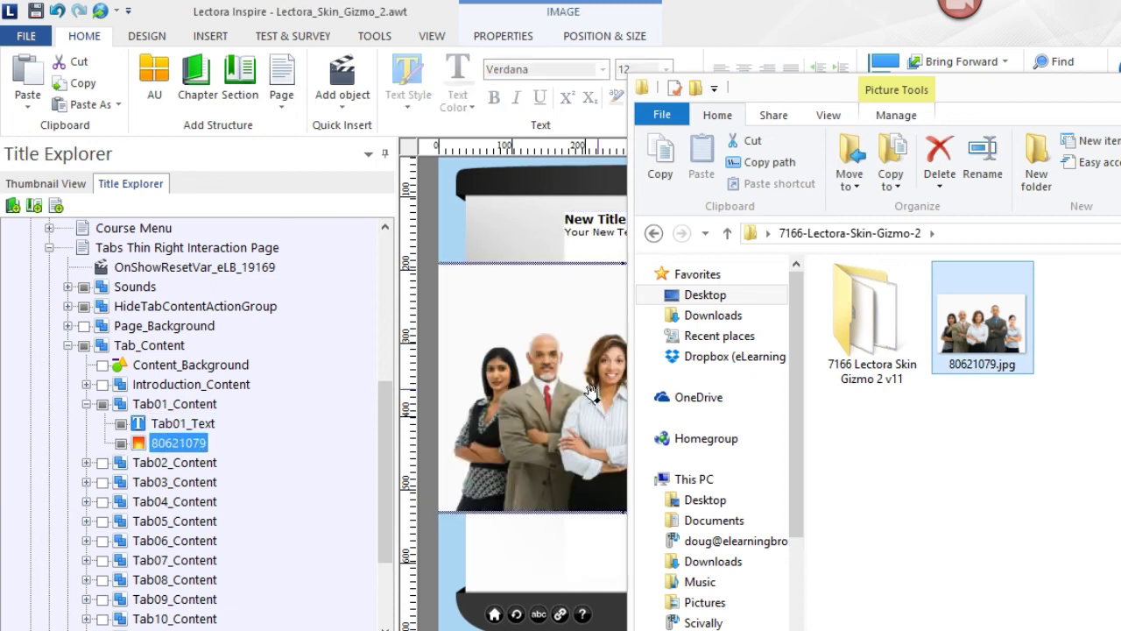
{"action": "left_click_drag", "start_coordinate": [1120, 90], "coordinate": [785, 65]}
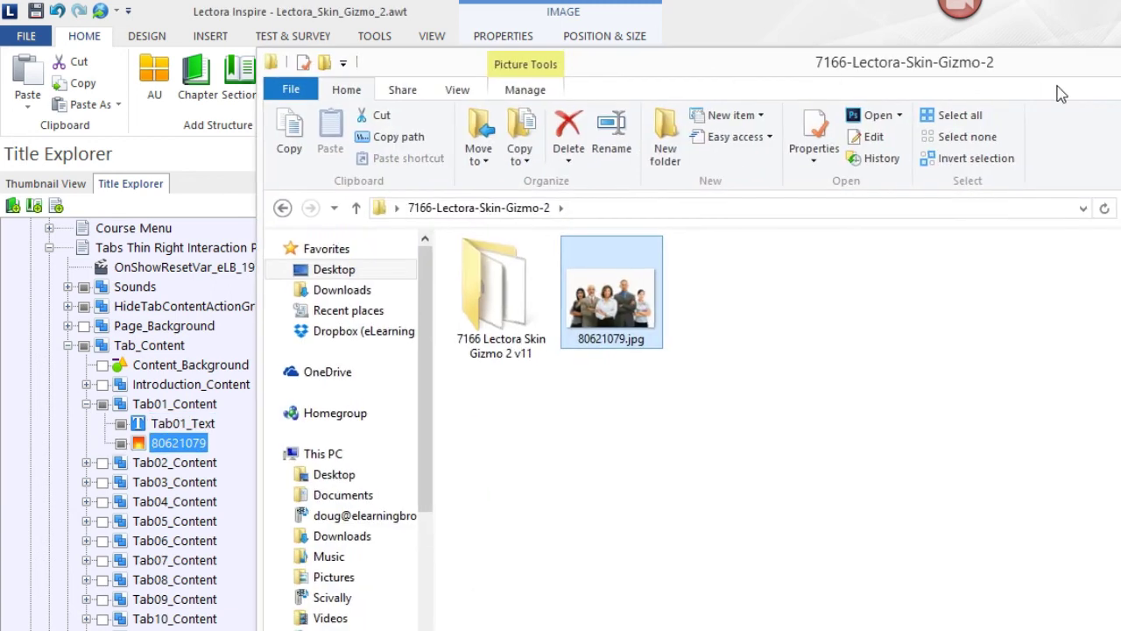
{"action": "left_click_drag", "start_coordinate": [1012, 77], "coordinate": [789, 81]}
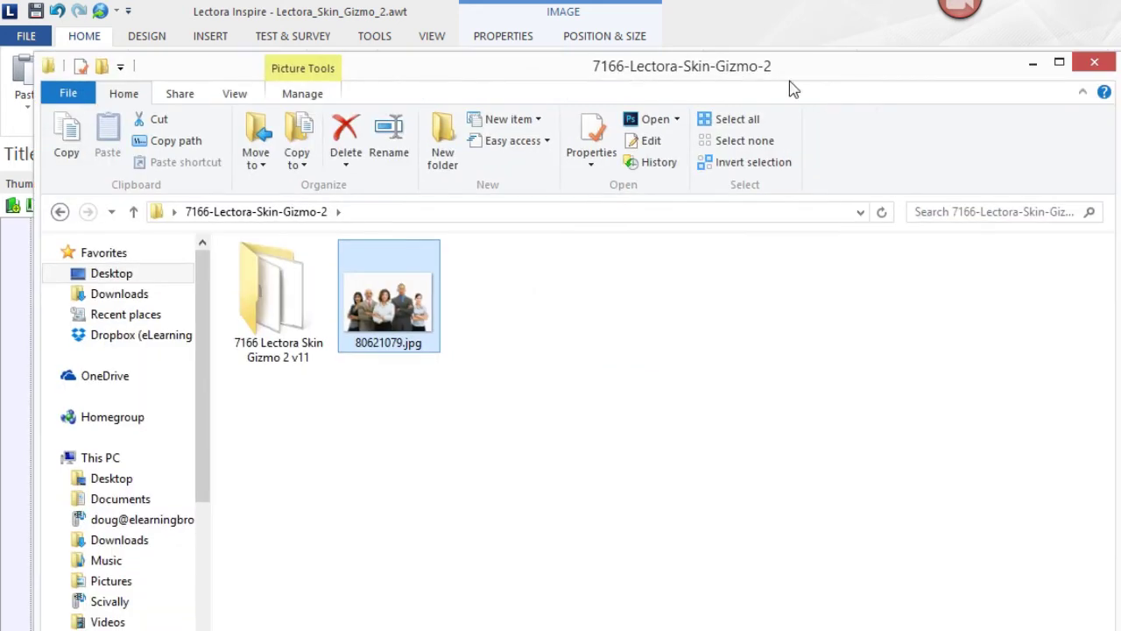
{"action": "left_click", "coordinate": [1032, 63]}
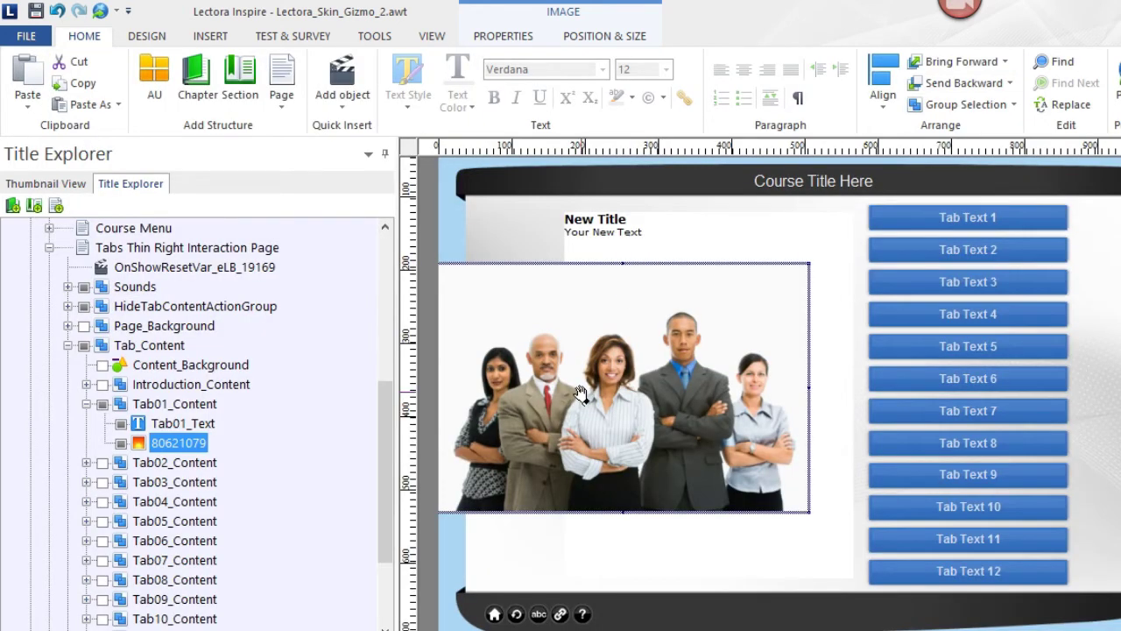
Move the inserted photo alone into the first tab's content area and shrink it proportionally to fit the area's width
{"action": "key", "text": "alt"}
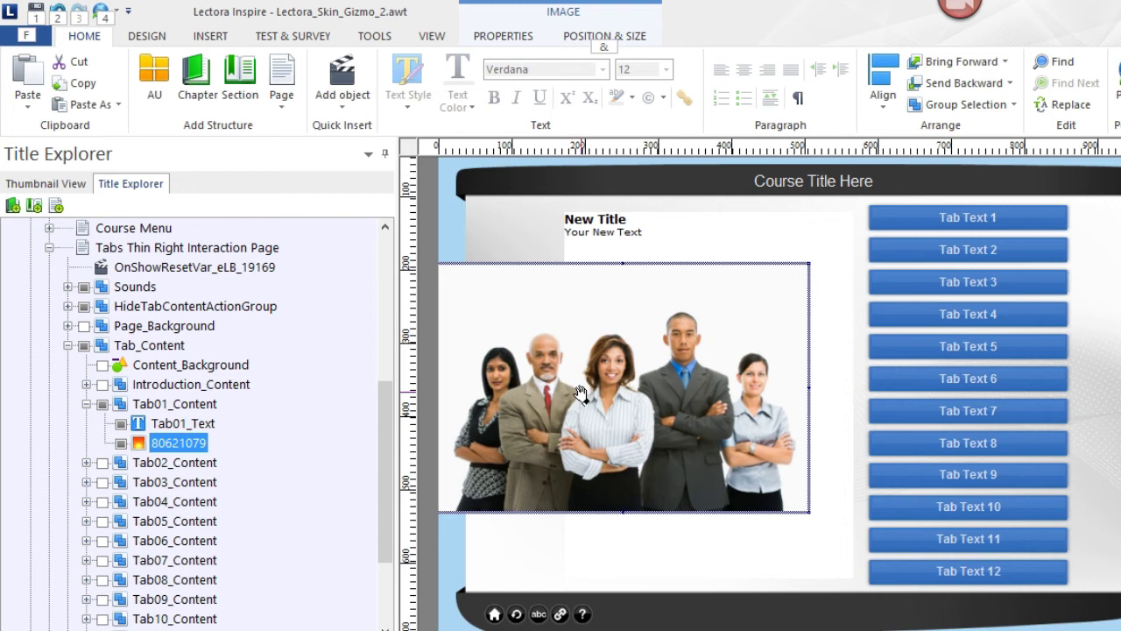
{"action": "left_click_drag", "start_coordinate": [581, 391], "coordinate": [714, 427]}
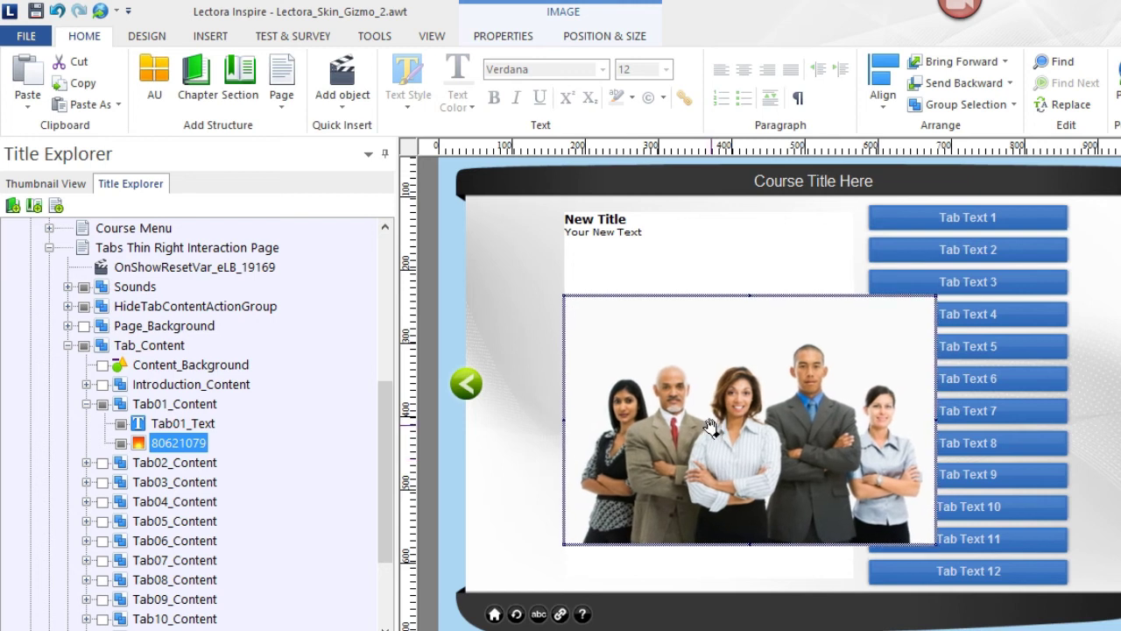
{"action": "key", "text": "alt"}
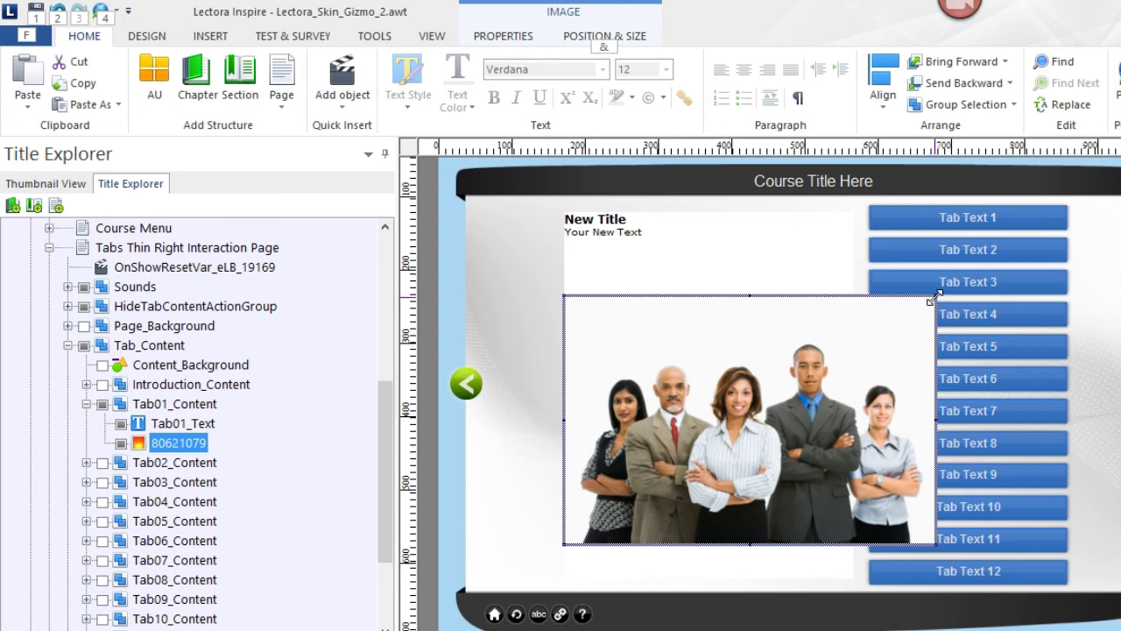
{"action": "key", "text": "alt"}
{"action": "left_click_drag", "start_coordinate": [931, 300], "coordinate": [867, 350]}
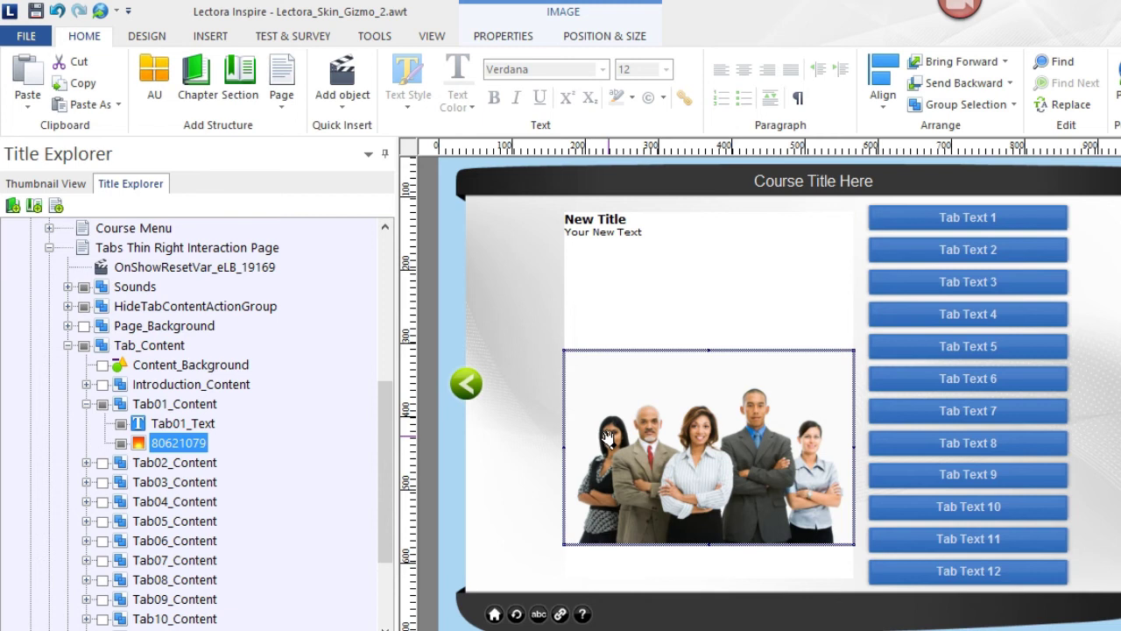
Try moving the photo together with its whole Tab01_Content group, undo the move, and deselect the photo
{"action": "left_click_drag", "start_coordinate": [669, 429], "coordinate": [732, 416]}
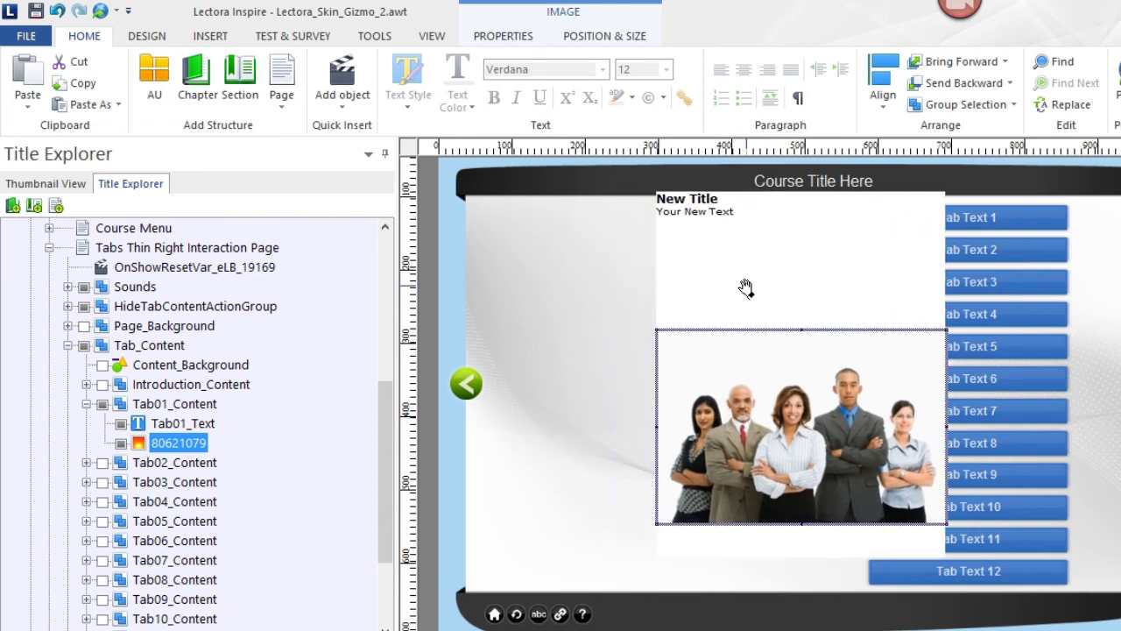
{"action": "key", "text": "F10"}
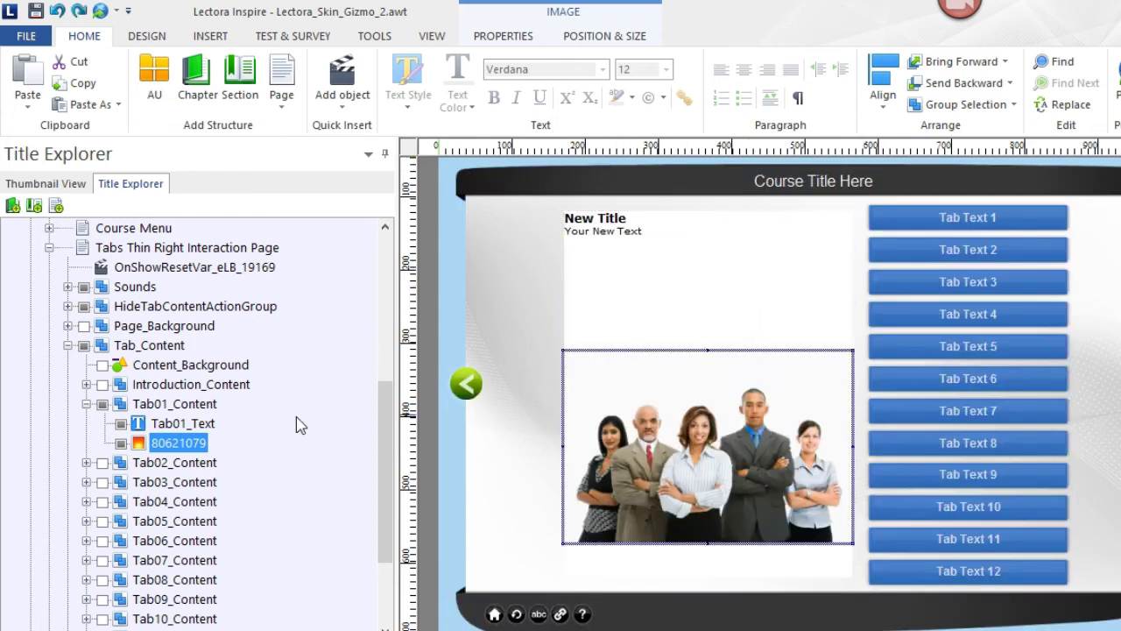
{"action": "left_click", "coordinate": [438, 410]}
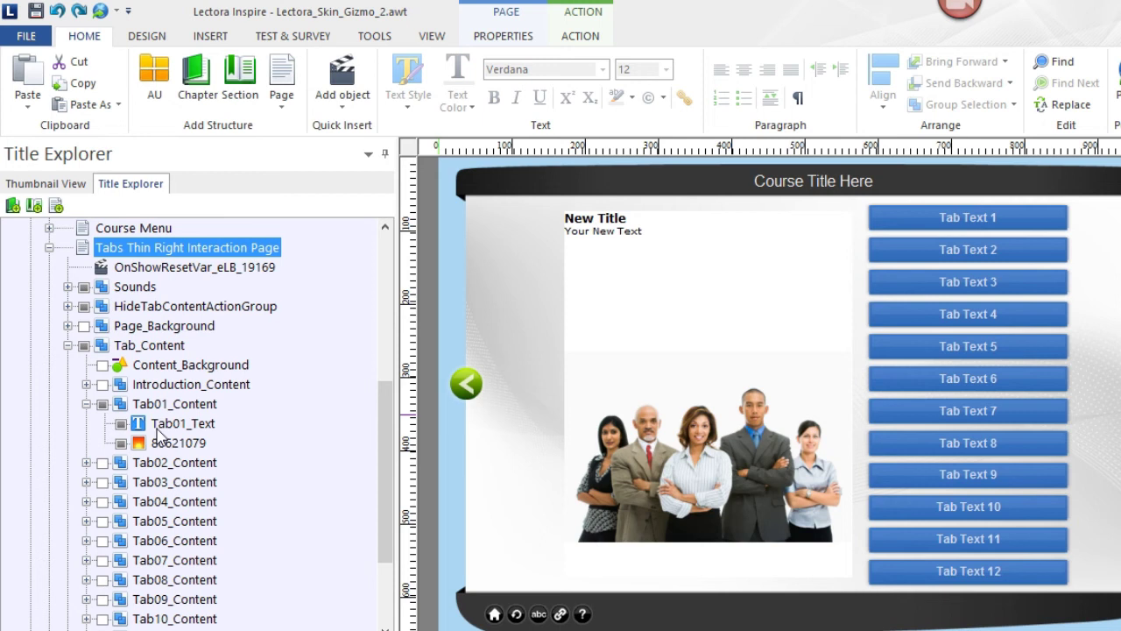
Show Content_Background in the editor and preview the current page in the web browser
{"action": "left_click", "coordinate": [104, 365]}
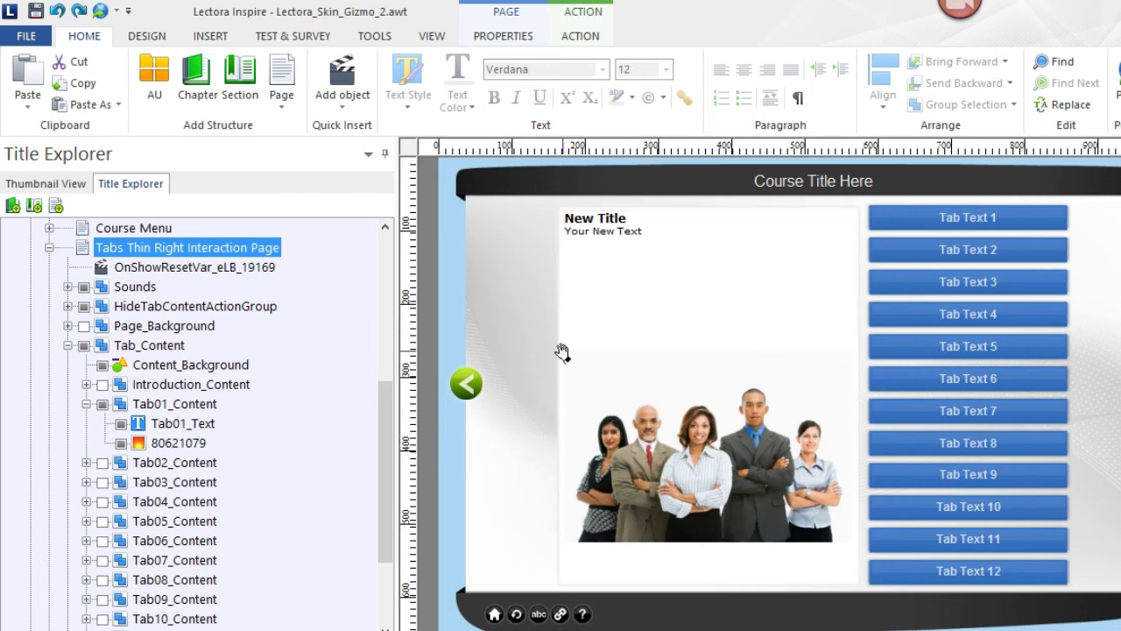
{"action": "left_click", "coordinate": [418, 39]}
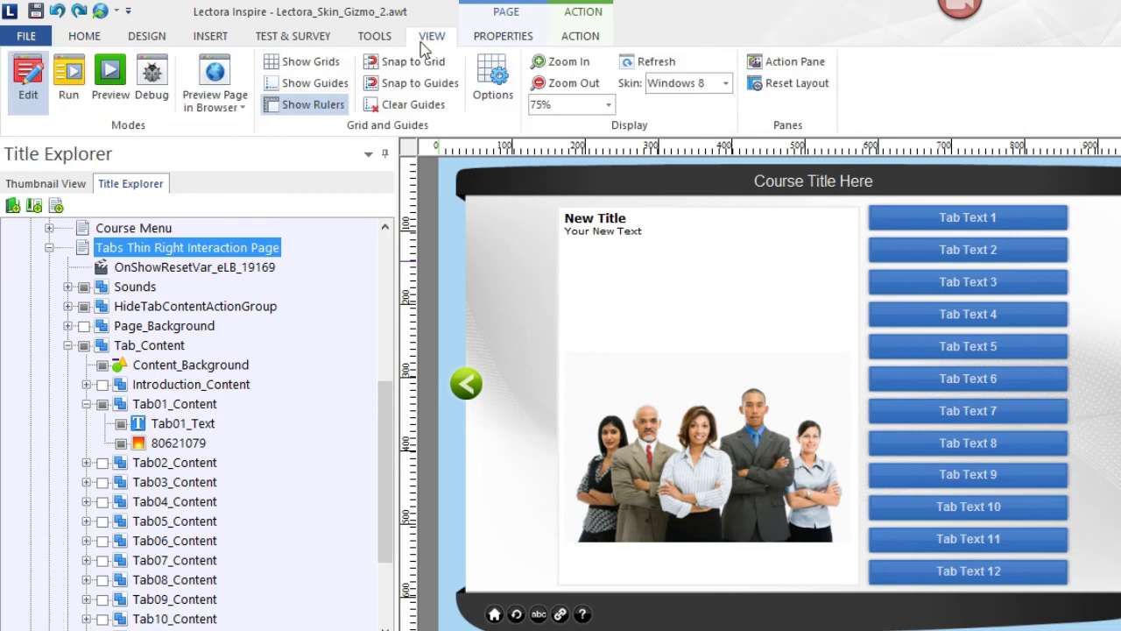
{"action": "left_click", "coordinate": [202, 109]}
{"action": "left_click", "coordinate": [223, 137]}
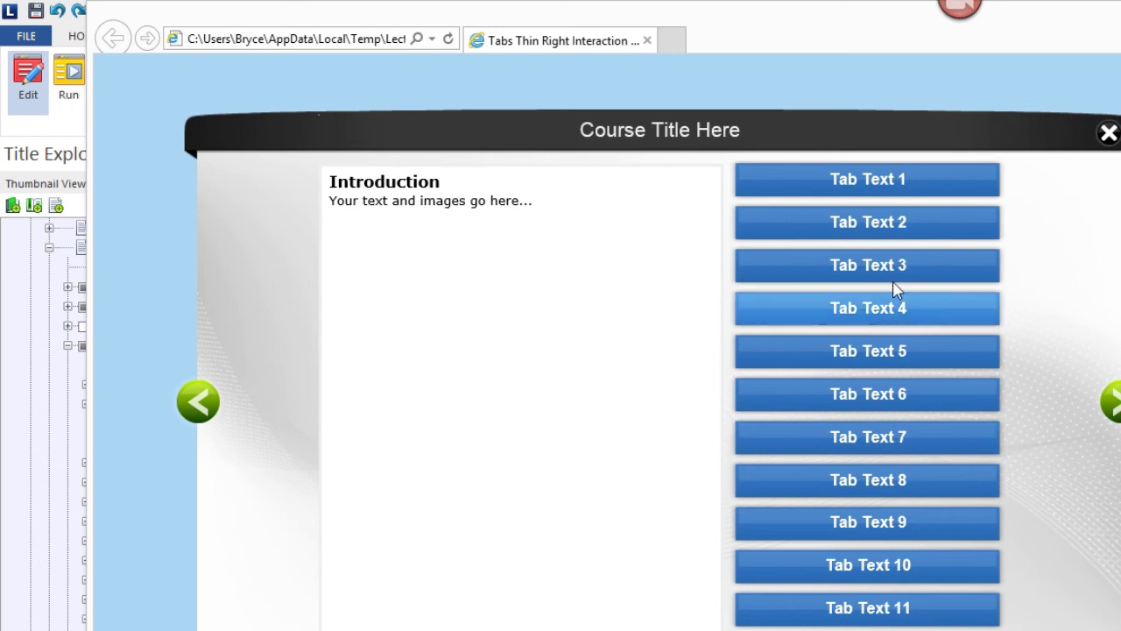
Check the previewed interaction by opening the content of tabs 1 through 10 and revisiting several of them
{"action": "left_click", "coordinate": [808, 202]}
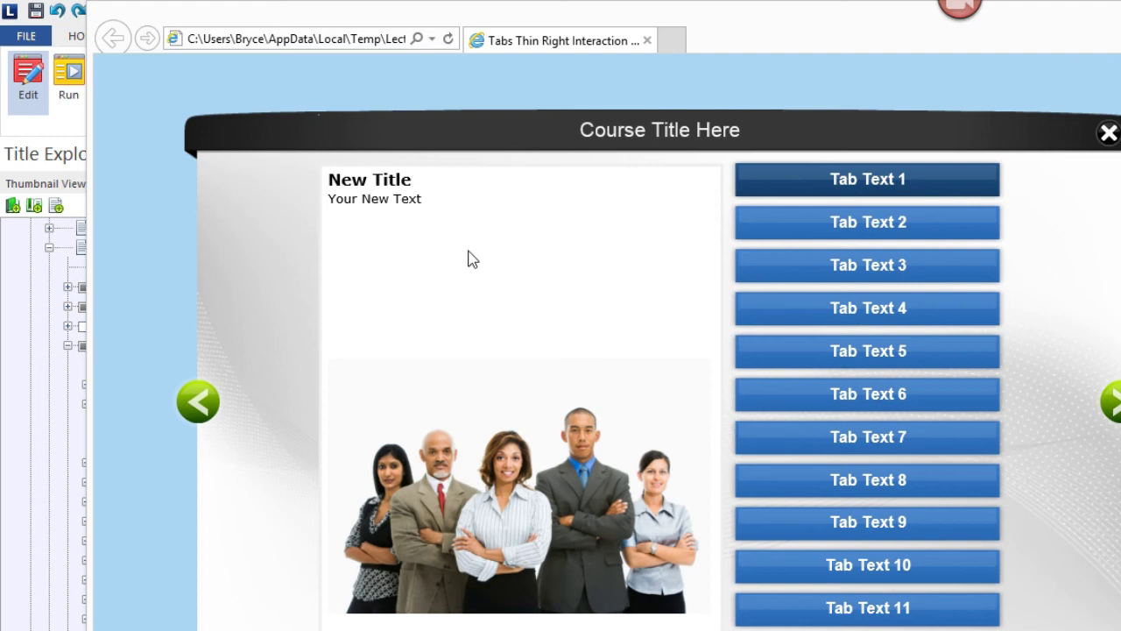
{"action": "left_click", "coordinate": [876, 260]}
{"action": "left_click", "coordinate": [878, 267]}
{"action": "left_click", "coordinate": [881, 296]}
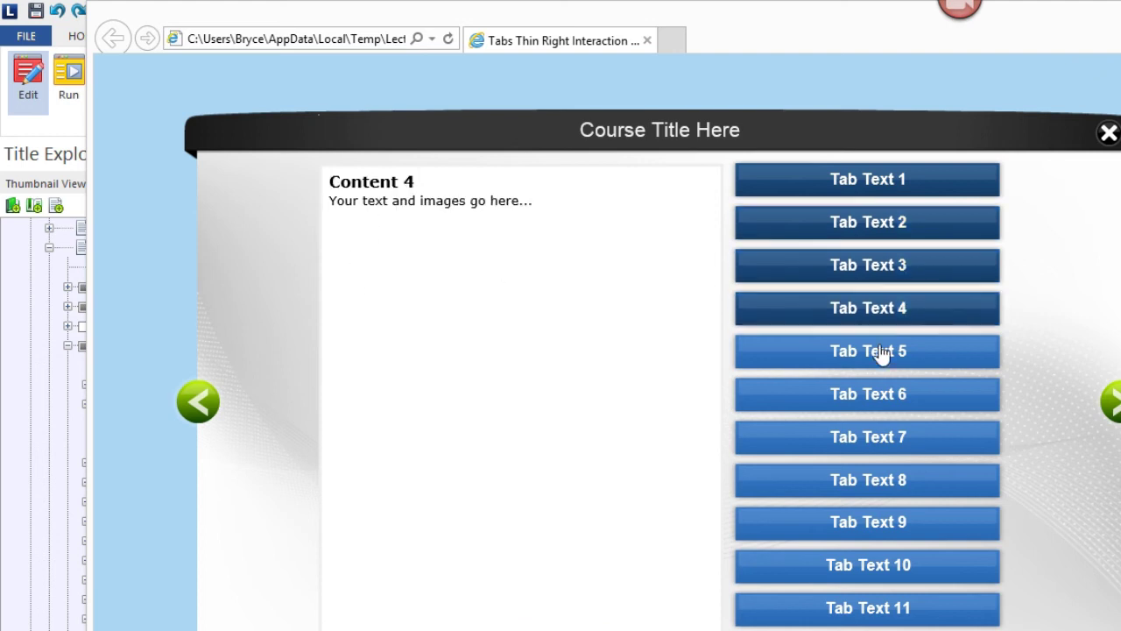
{"action": "left_click", "coordinate": [881, 352]}
{"action": "left_click", "coordinate": [884, 395]}
{"action": "left_click", "coordinate": [876, 438]}
{"action": "left_click", "coordinate": [872, 480]}
{"action": "left_click", "coordinate": [867, 522]}
{"action": "left_click", "coordinate": [863, 567]}
{"action": "left_click", "coordinate": [863, 523]}
{"action": "left_click", "coordinate": [869, 482]}
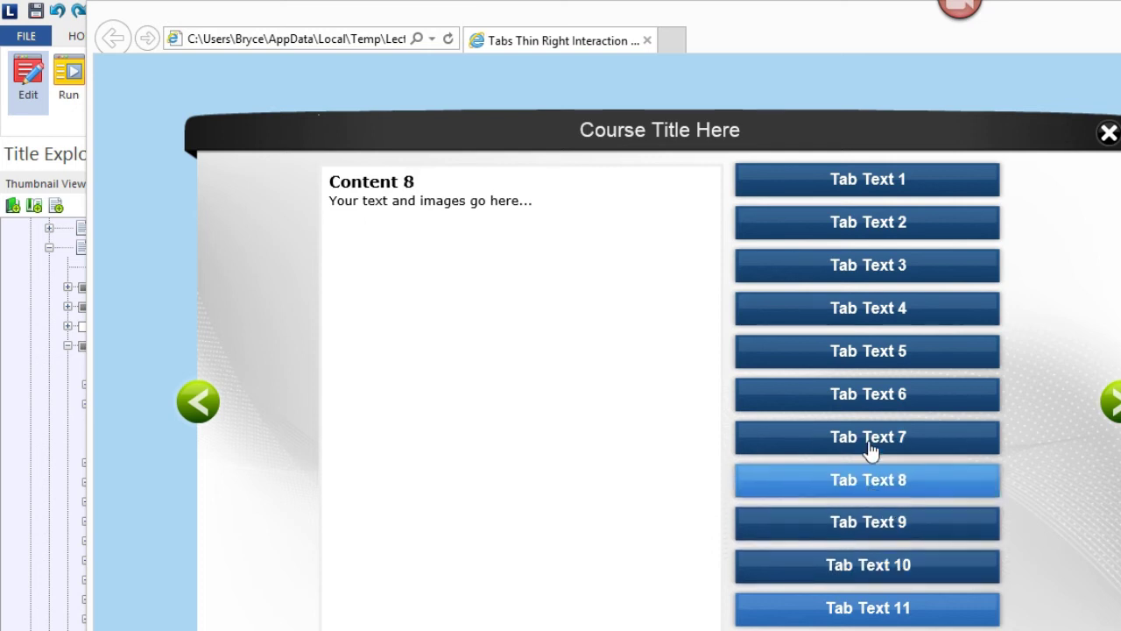
{"action": "left_click", "coordinate": [877, 396]}
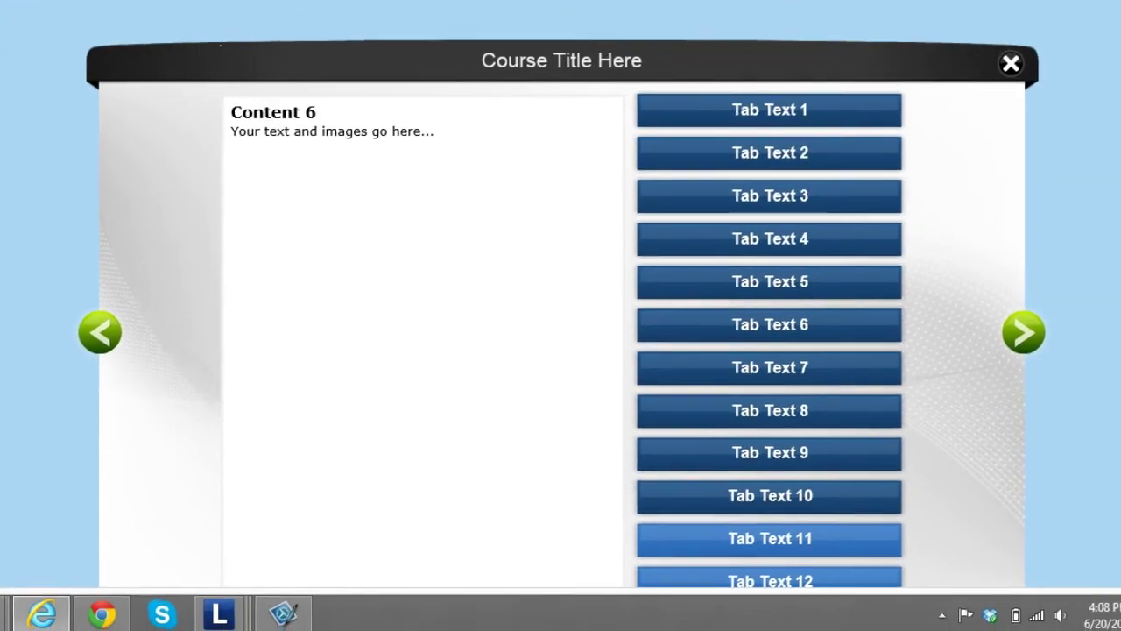
{"action": "mouse_move", "coordinate": [1120, 68]}
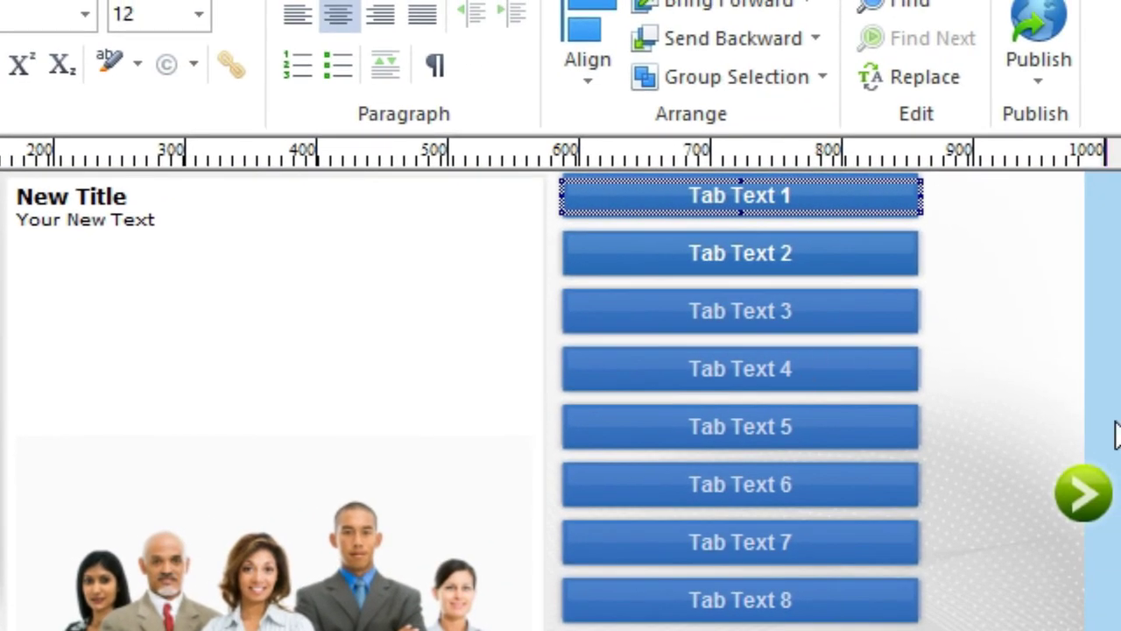
Replace the first tab button's label with "People Group" and select Tab01_TabButton
{"action": "scroll", "coordinate": [1024, 385], "scroll_direction": "up", "scroll_amount": 2}
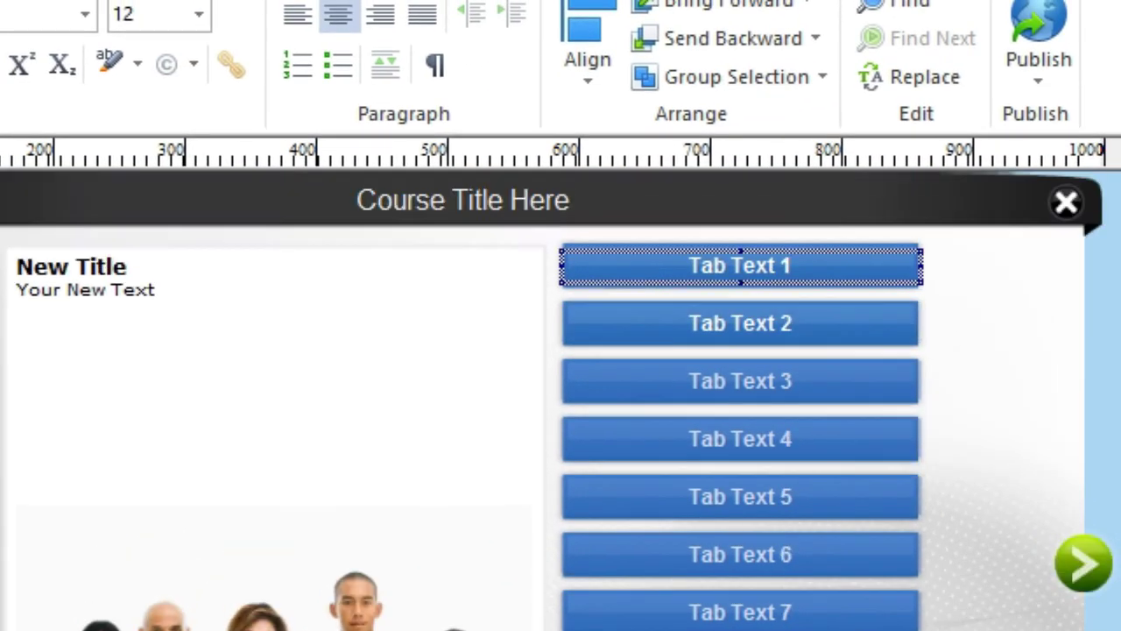
{"action": "left_click", "coordinate": [813, 269]}
{"action": "left_click_drag", "start_coordinate": [816, 270], "coordinate": [671, 260]}
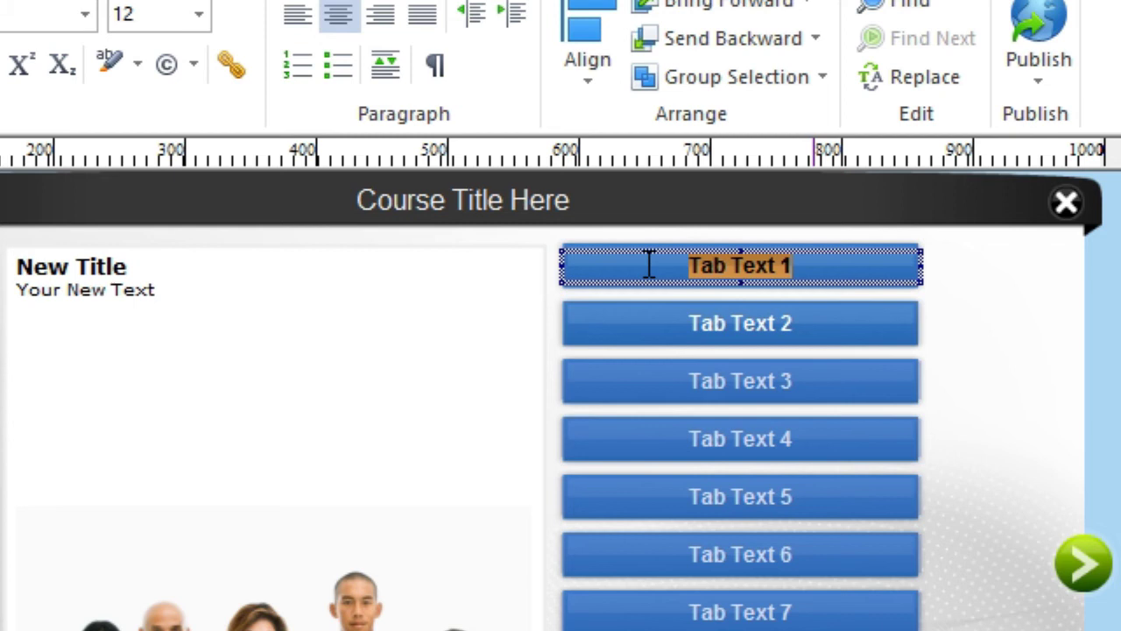
{"action": "type", "text": "Pe"}
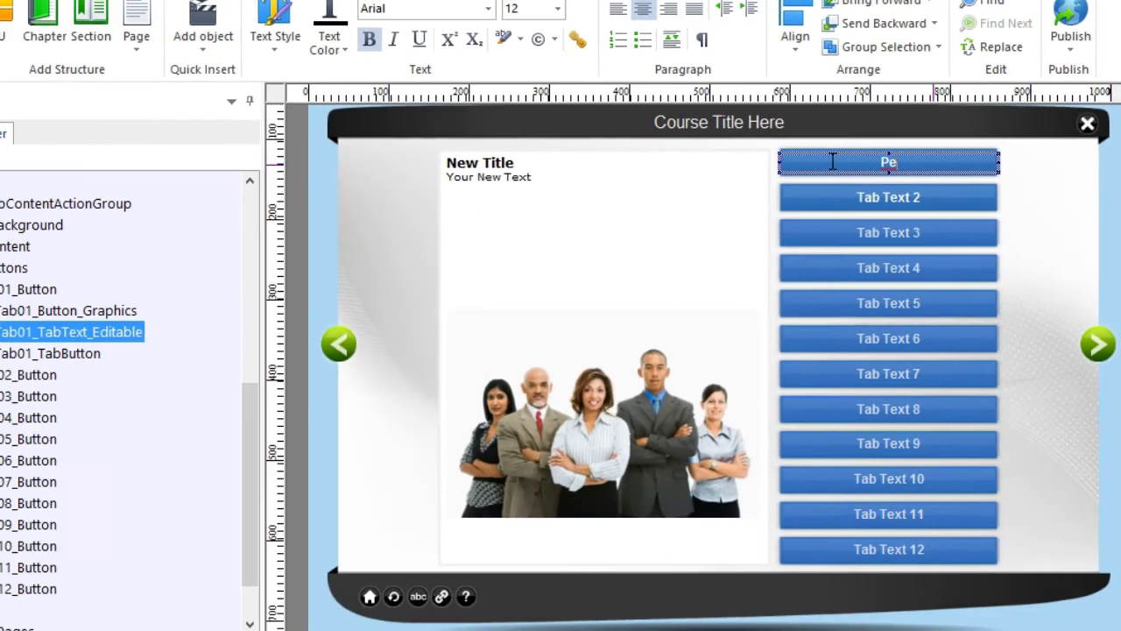
{"action": "type", "text": "ople"}
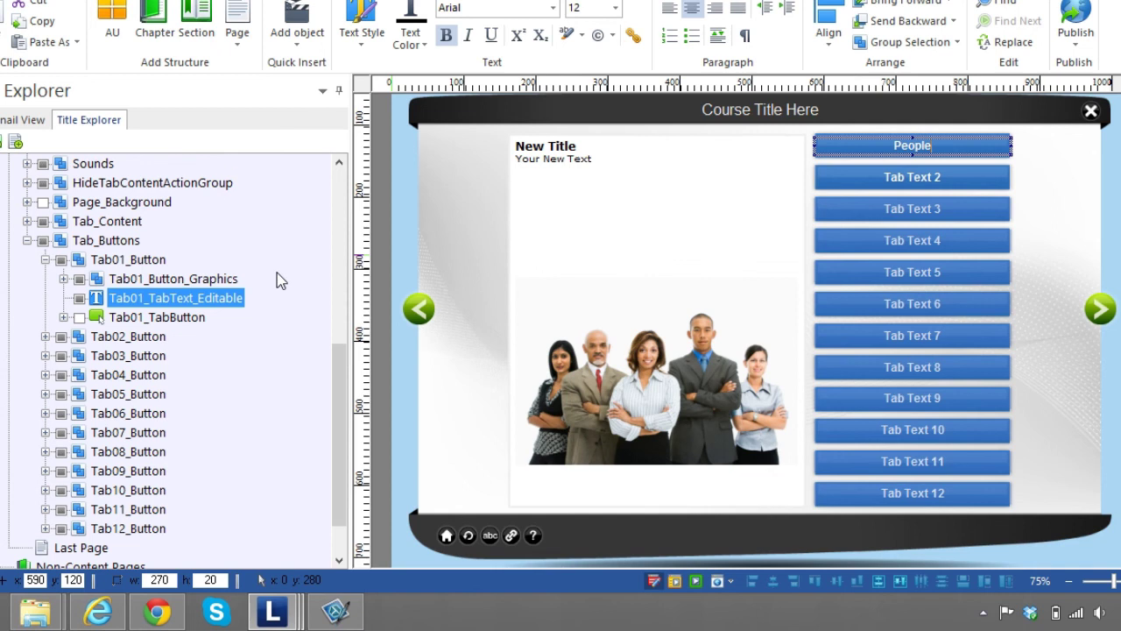
{"action": "type", "text": " Go"}
{"action": "type", "text": "up"}
{"action": "type", "text": "r"}
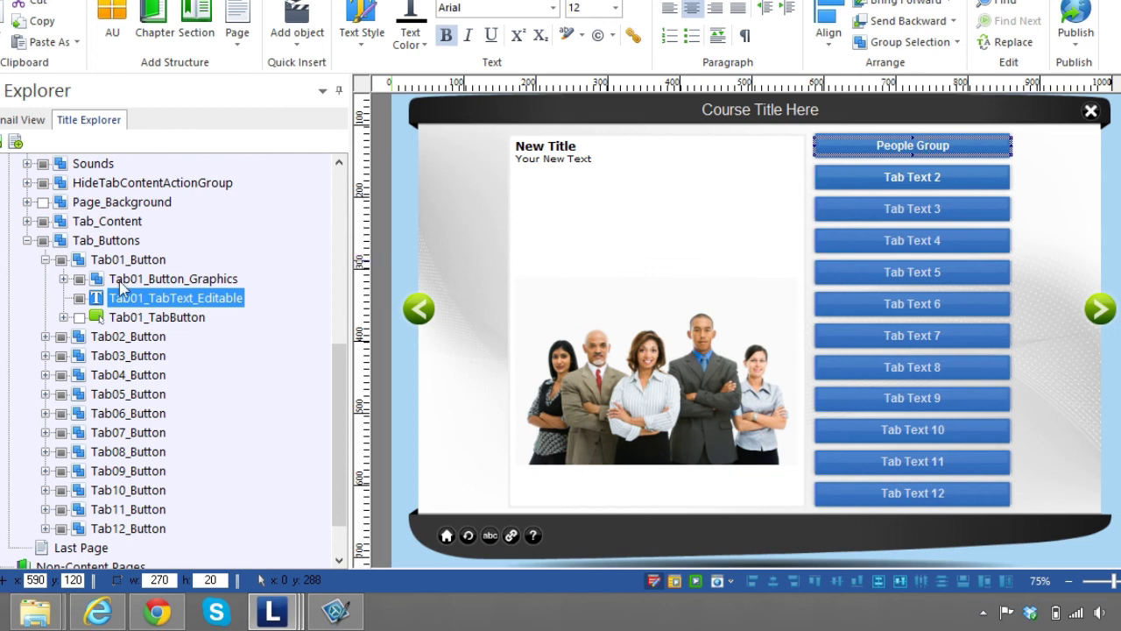
{"action": "left_click", "coordinate": [112, 319]}
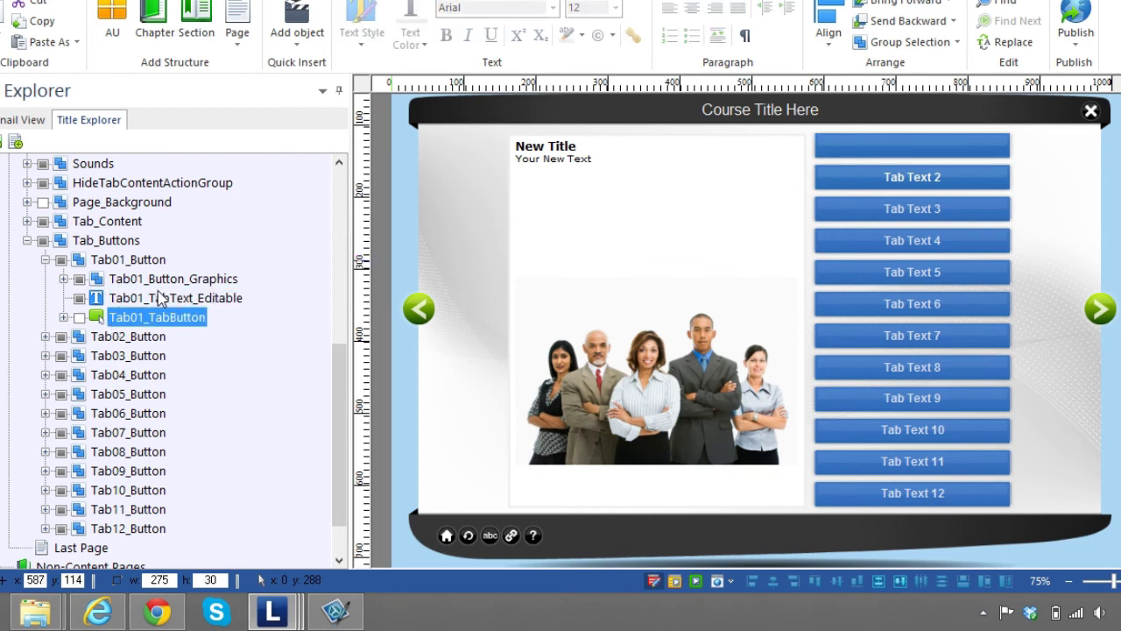
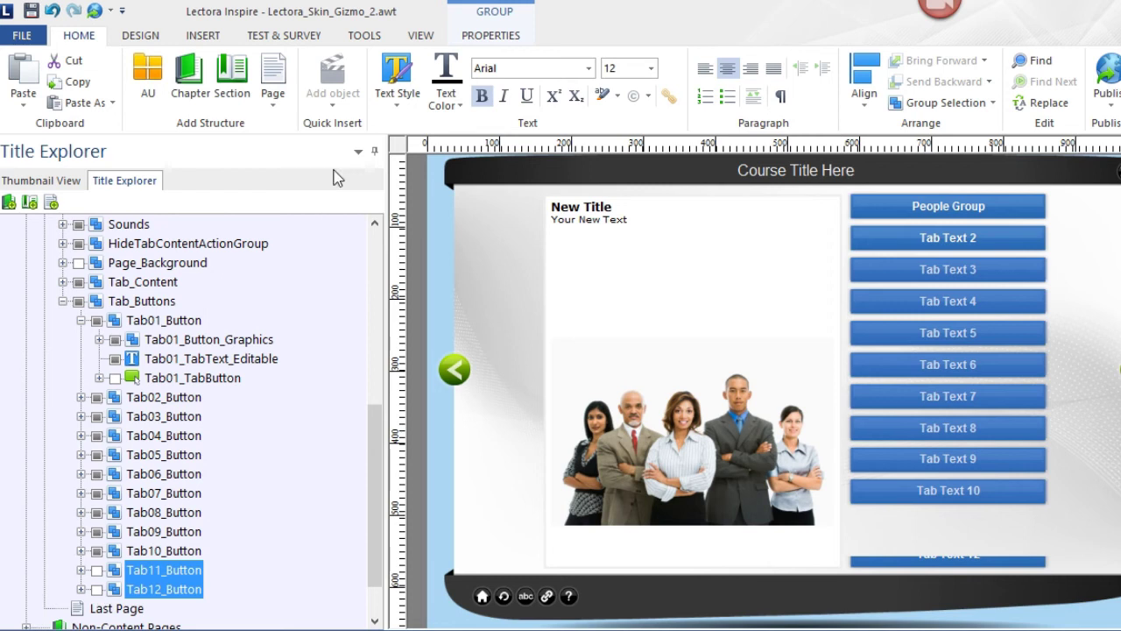
Set the Tab11_Button and Tab12_Button groups to be initially hidden, and expand the Tab11_Button group
{"action": "left_click", "coordinate": [502, 39]}
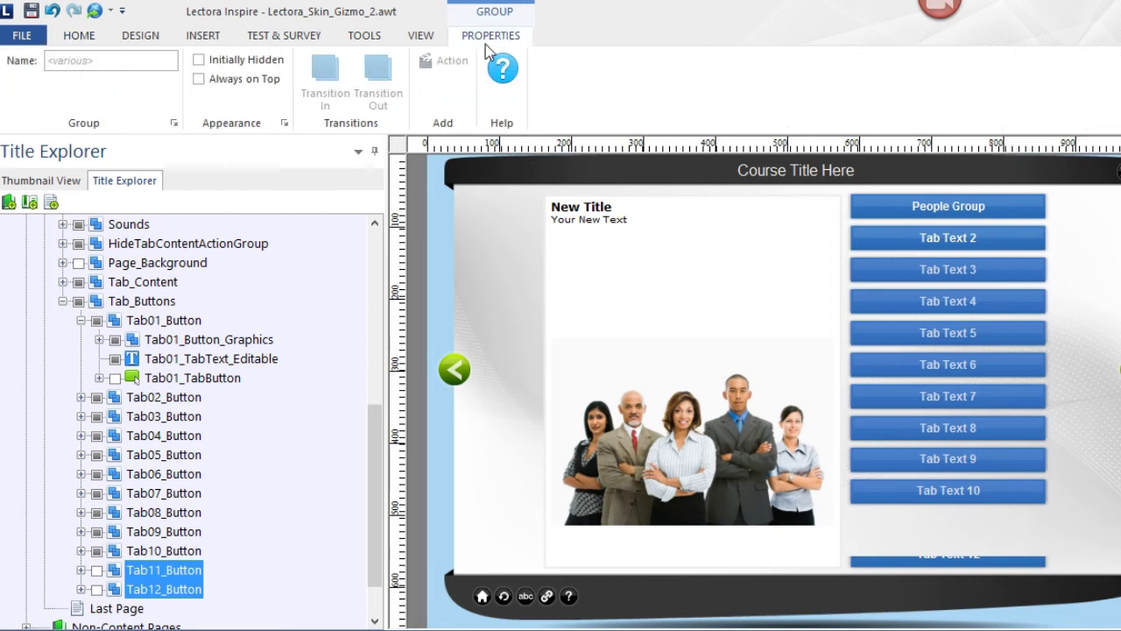
{"action": "left_click", "coordinate": [239, 72]}
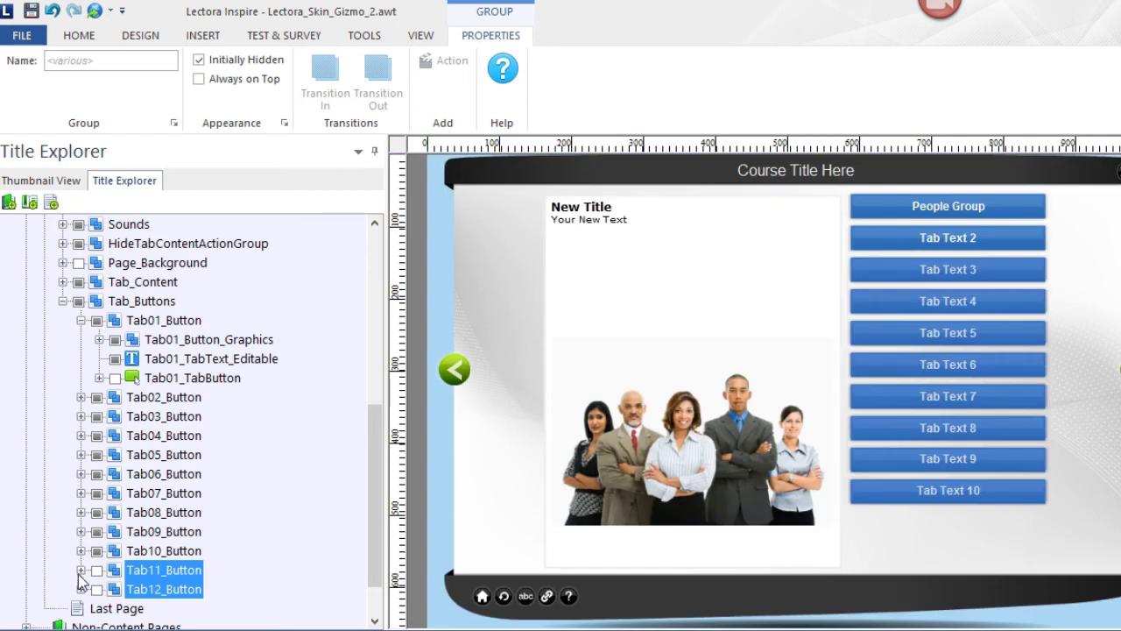
{"action": "left_click", "coordinate": [81, 570]}
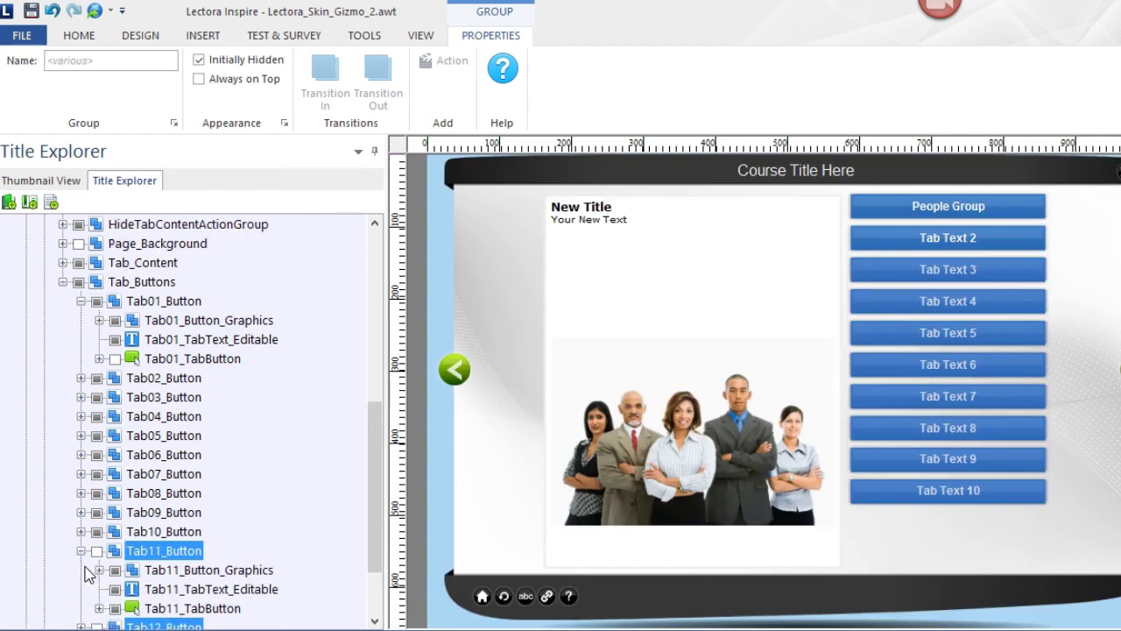
Set the Tab12_Button_Graphics and Tab11_Button_Graphics groups inside their tab button groups to be initially hidden
{"action": "left_click", "coordinate": [184, 570]}
{"action": "scroll", "coordinate": [156, 565], "scroll_direction": "down", "scroll_amount": 1}
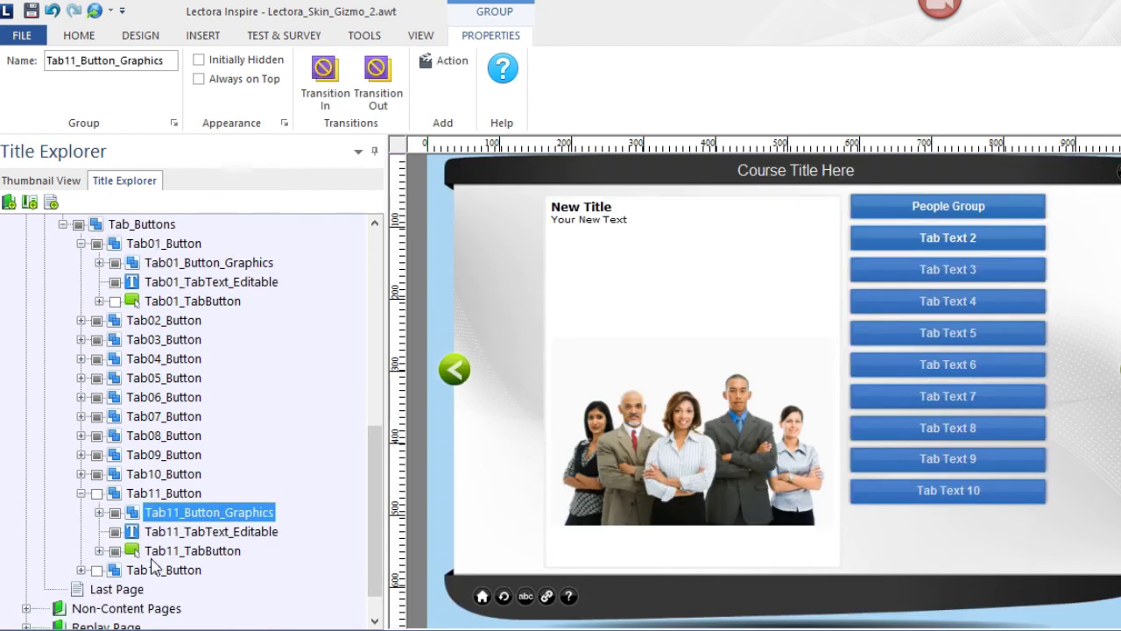
{"action": "left_click", "coordinate": [80, 570]}
{"action": "left_click", "coordinate": [154, 573]}
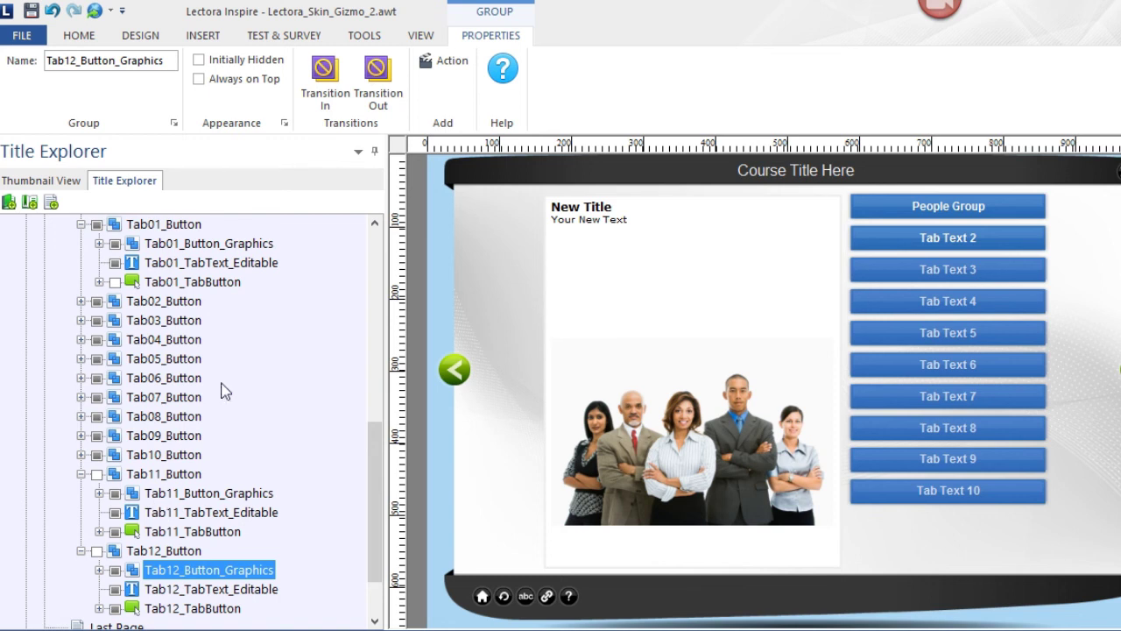
{"action": "left_click", "coordinate": [227, 63]}
{"action": "left_click", "coordinate": [179, 493]}
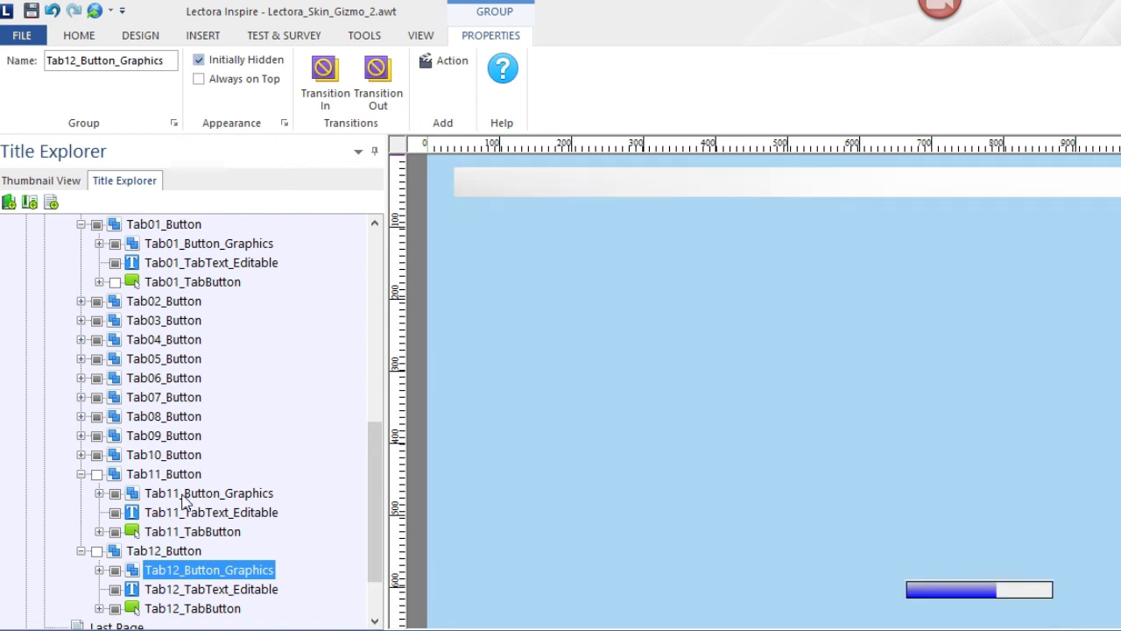
{"action": "left_click", "coordinate": [220, 63]}
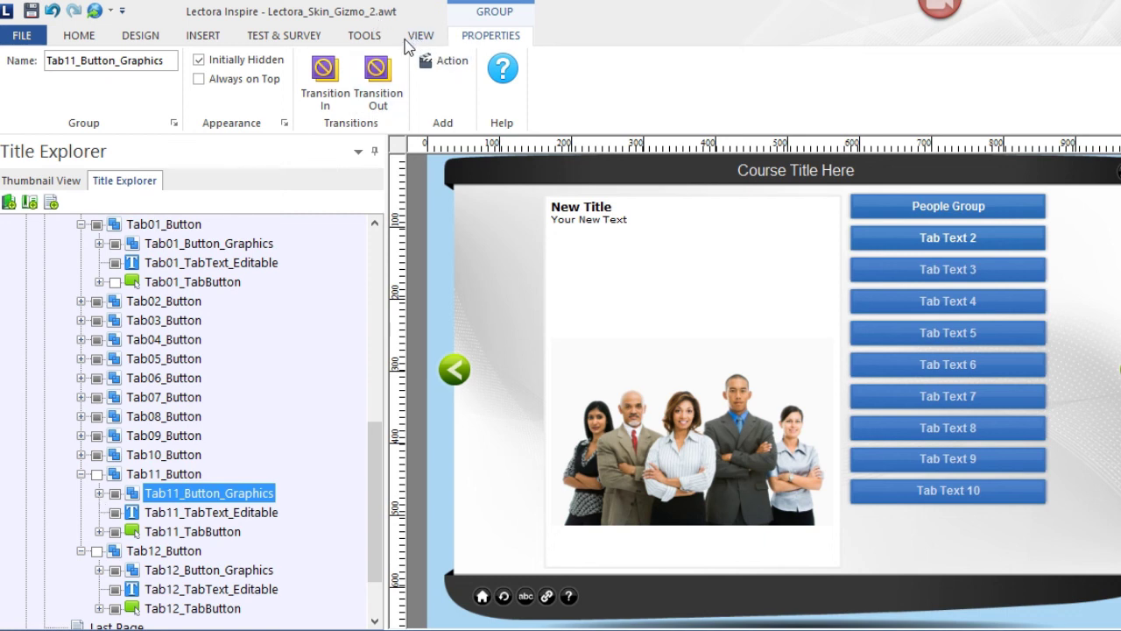
Preview the current page in Internet Explorer and allow its blocked content to run
{"action": "left_click", "coordinate": [419, 35]}
{"action": "left_click", "coordinate": [219, 98]}
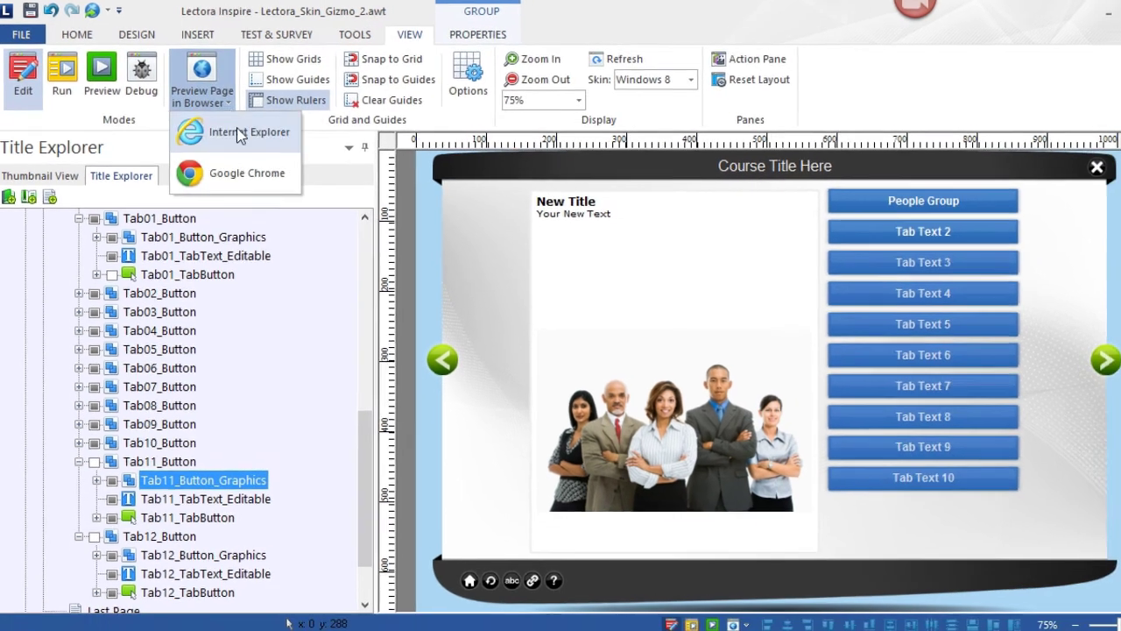
{"action": "left_click", "coordinate": [237, 130]}
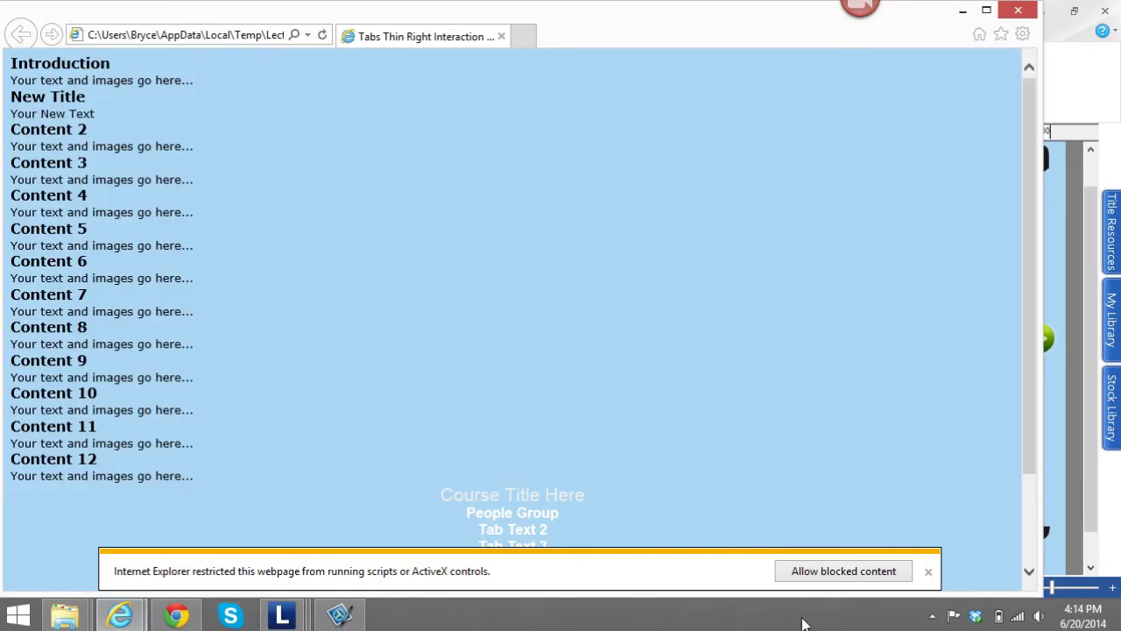
{"action": "left_click", "coordinate": [804, 578]}
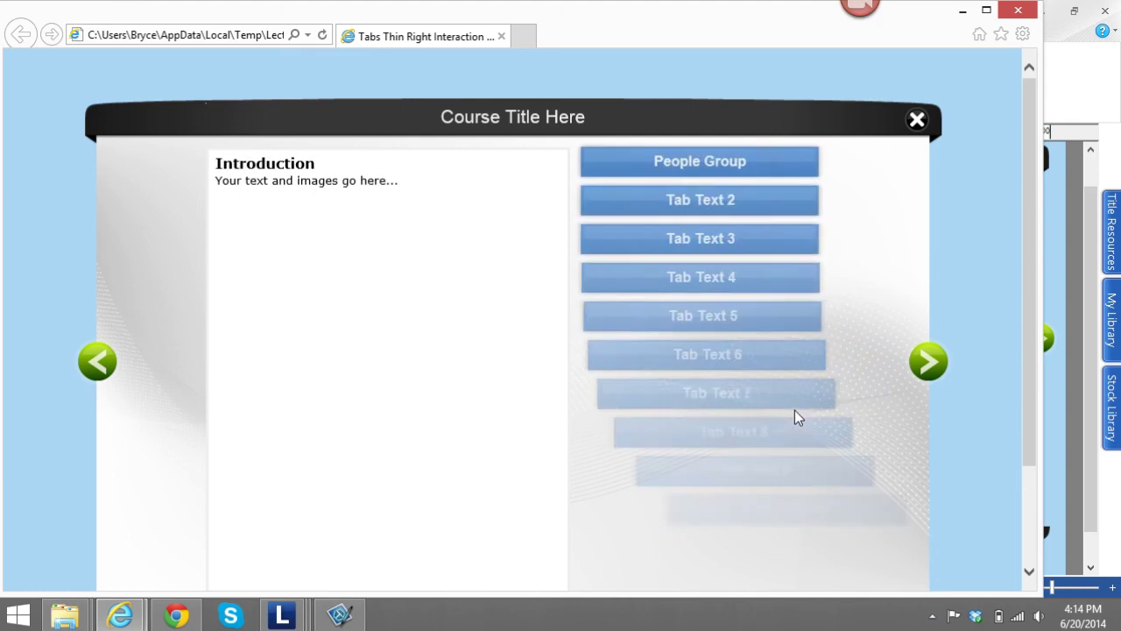
Check the previewed interaction by opening the People Group tab and tabs 2 through 5, and close the browser preview
{"action": "scroll", "coordinate": [820, 414], "scroll_direction": "down", "scroll_amount": 2}
{"action": "scroll", "coordinate": [718, 441], "scroll_direction": "up", "scroll_amount": 1}
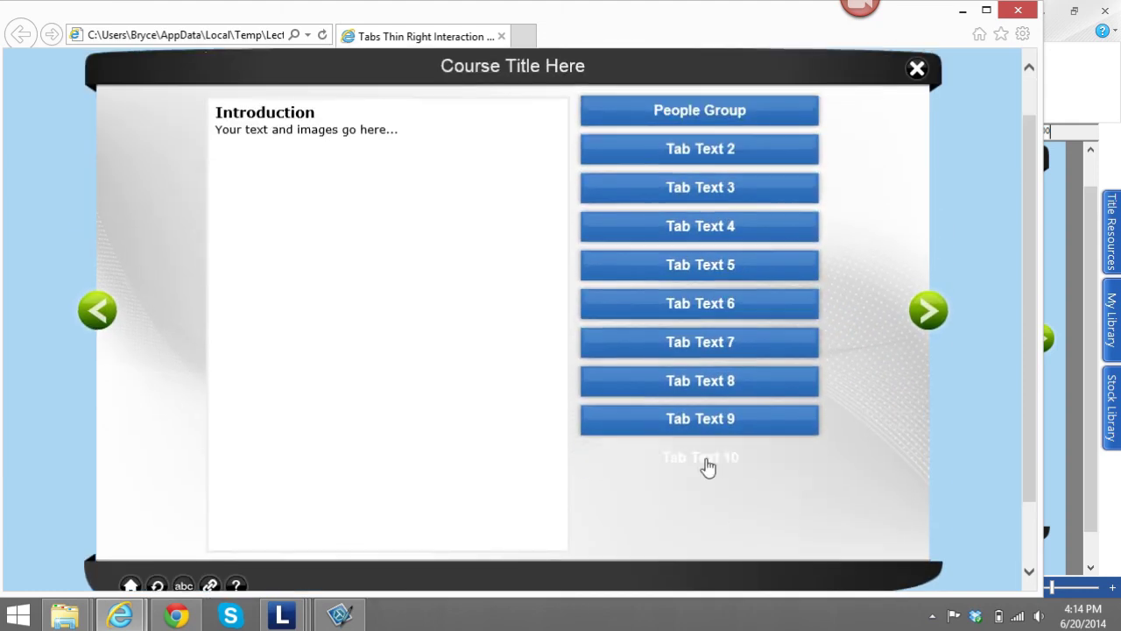
{"action": "left_click", "coordinate": [696, 113]}
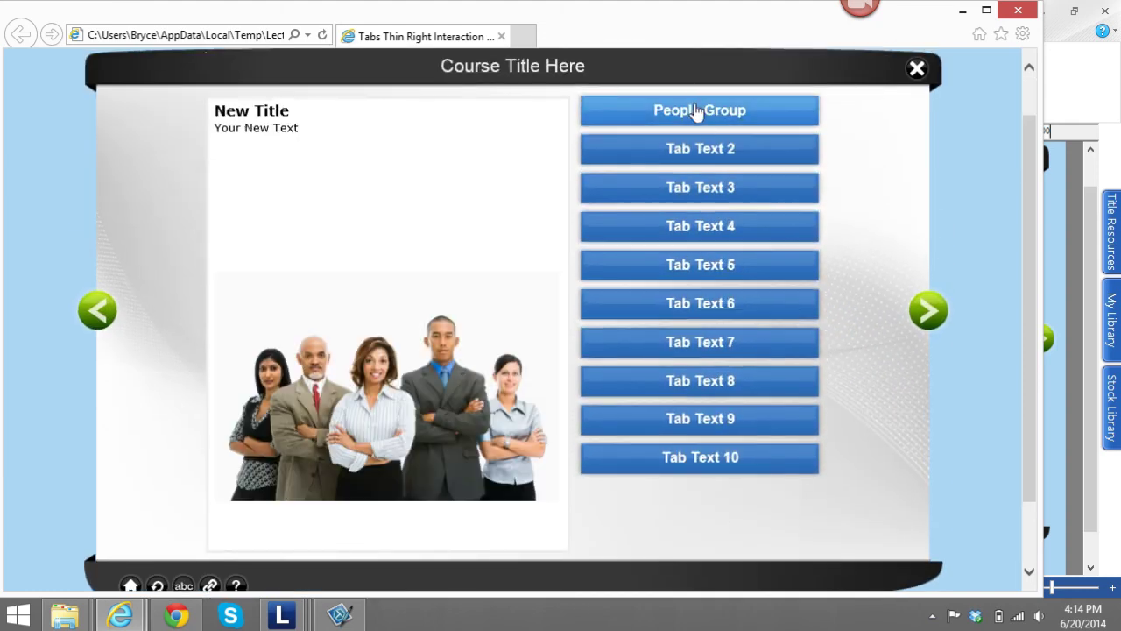
{"action": "left_click", "coordinate": [682, 149]}
{"action": "left_click", "coordinate": [688, 188]}
{"action": "left_click", "coordinate": [688, 226]}
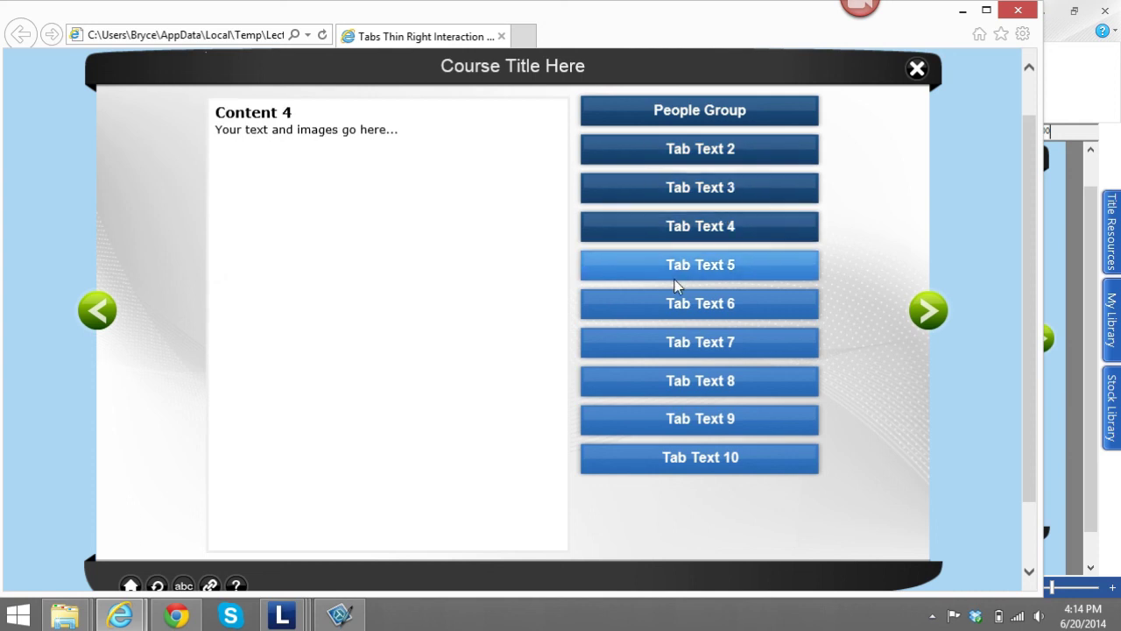
{"action": "left_click", "coordinate": [674, 281]}
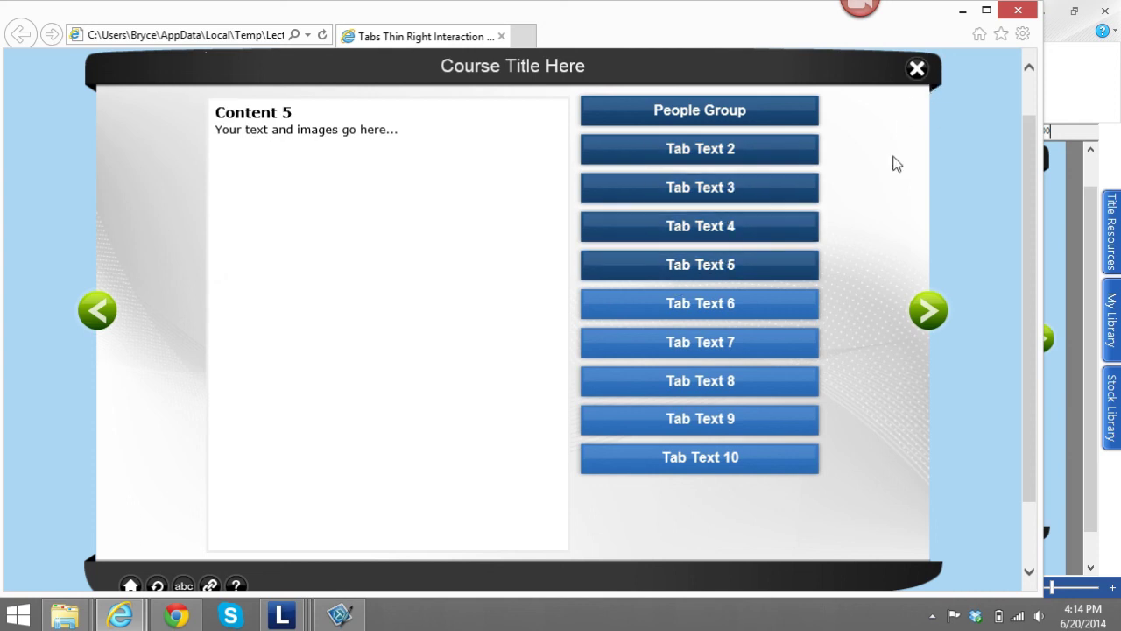
{"action": "left_click", "coordinate": [1015, 10]}
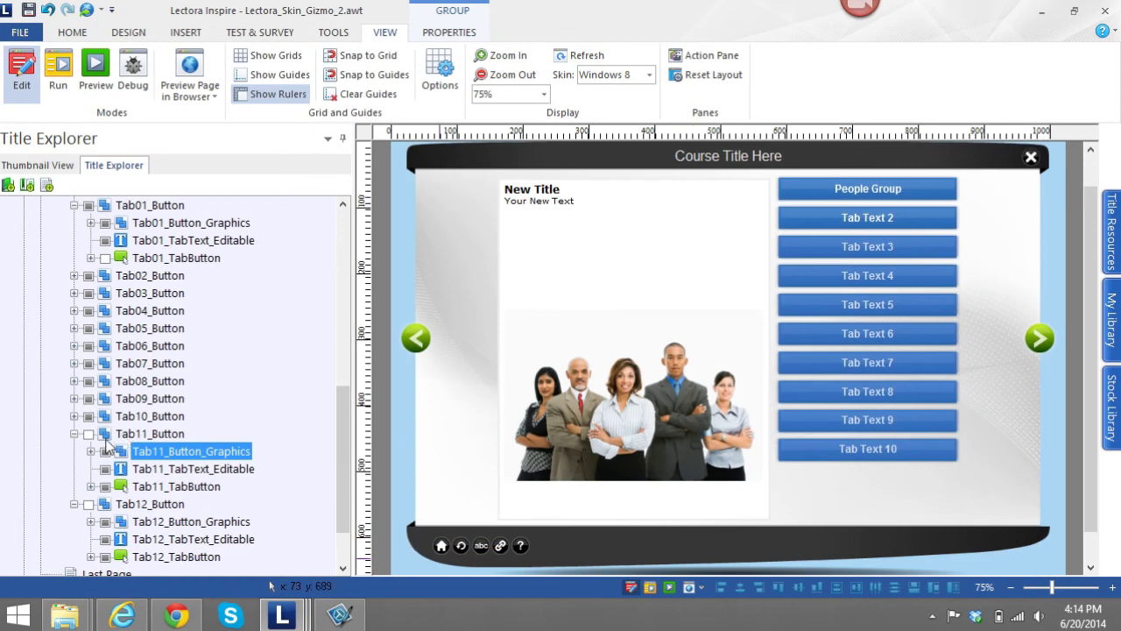
Make the Tab11_Button group visible in the editor
{"action": "left_click", "coordinate": [128, 436]}
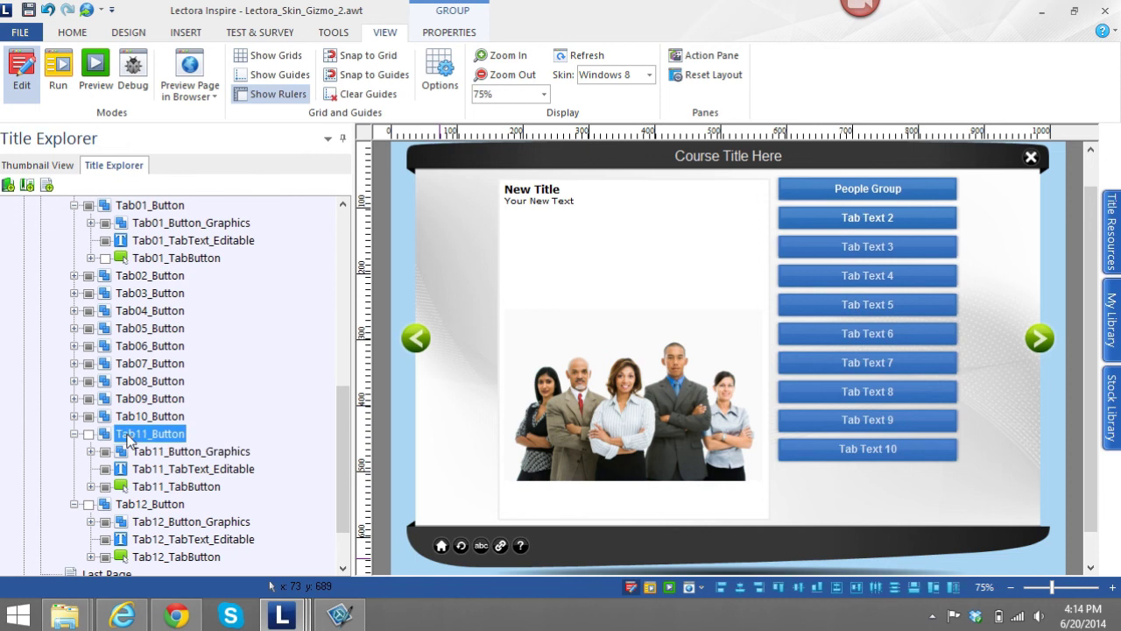
{"action": "left_click_drag", "start_coordinate": [341, 445], "coordinate": [323, 484]}
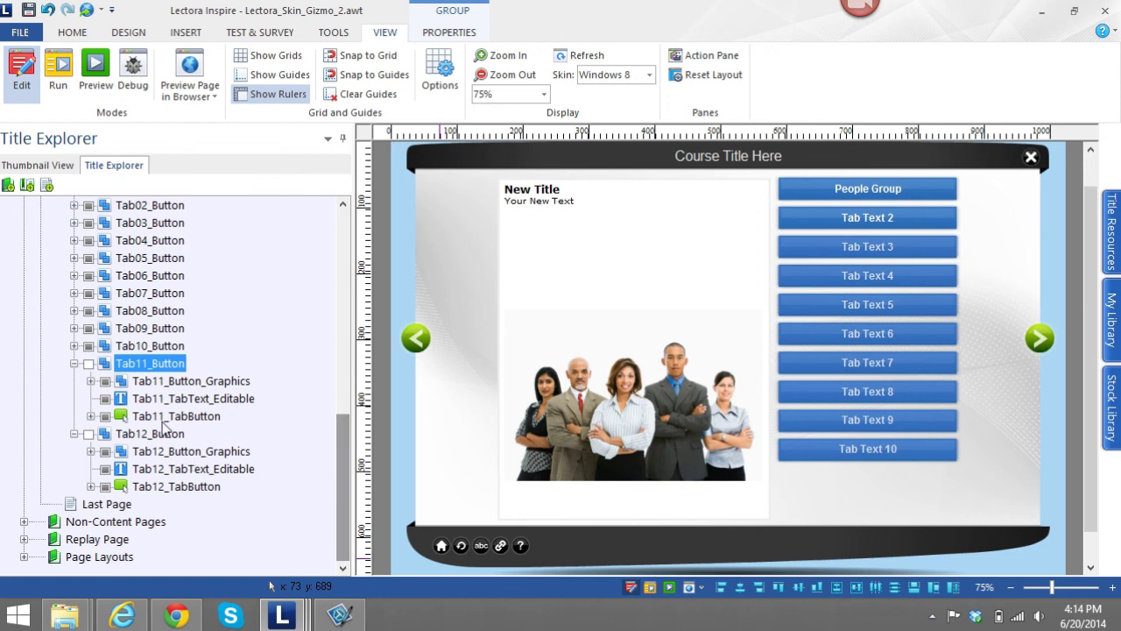
{"action": "left_click", "coordinate": [91, 368]}
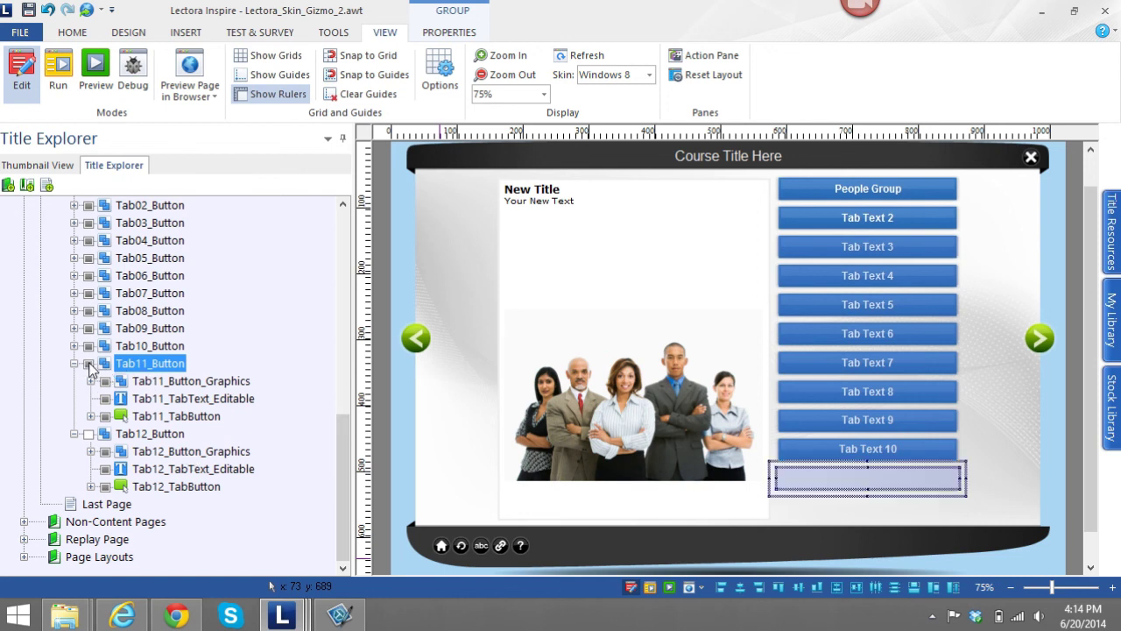
Turn off the initially hidden setting for Tab11_Button_Graphics and for its parent group Tab11_Button
{"action": "left_click", "coordinate": [171, 382]}
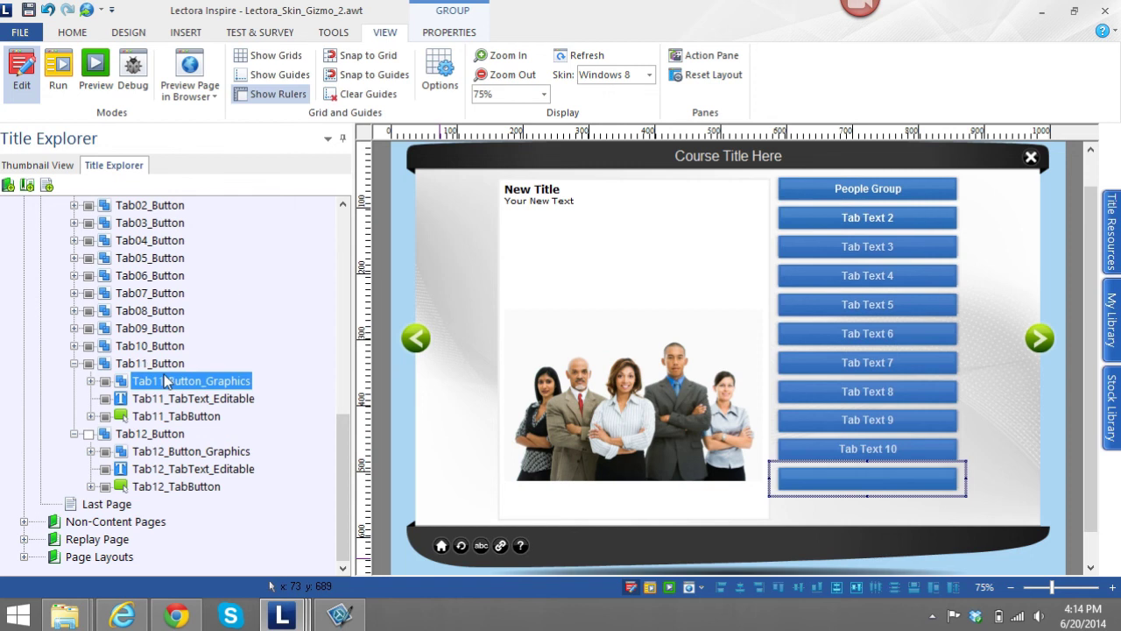
{"action": "left_click", "coordinate": [344, 37]}
{"action": "left_click", "coordinate": [442, 35]}
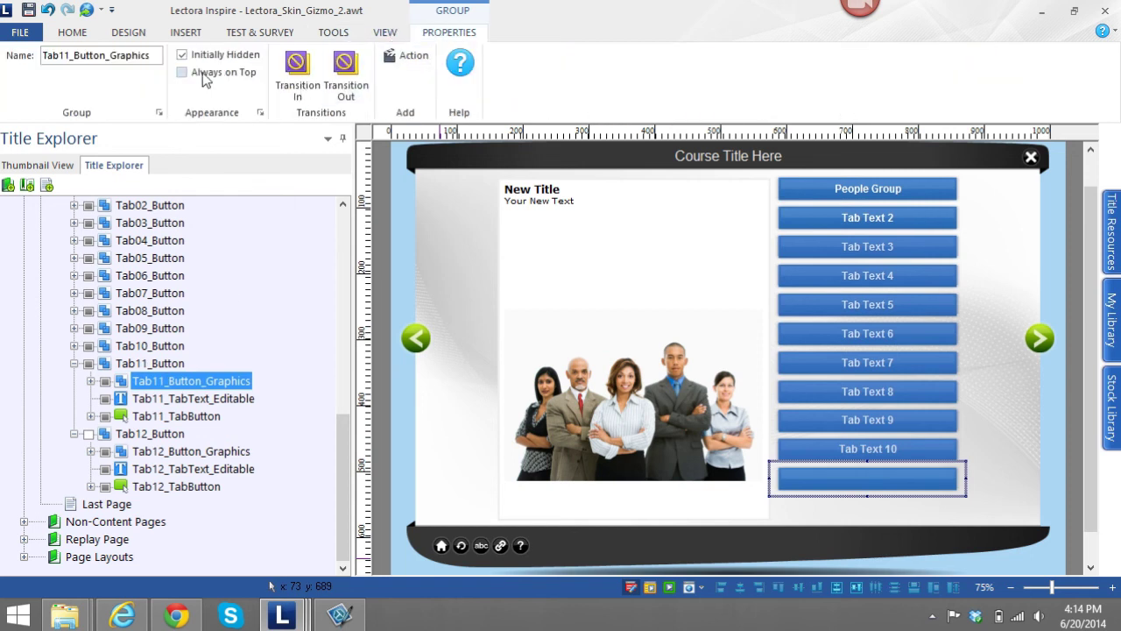
{"action": "left_click", "coordinate": [150, 363]}
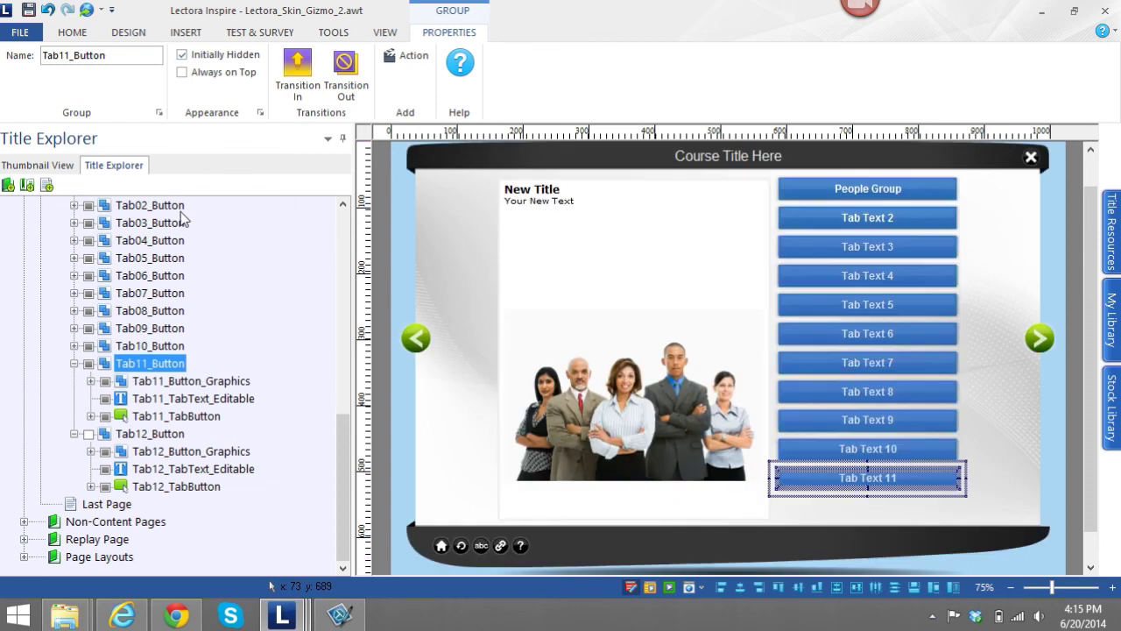
{"action": "left_click", "coordinate": [209, 56]}
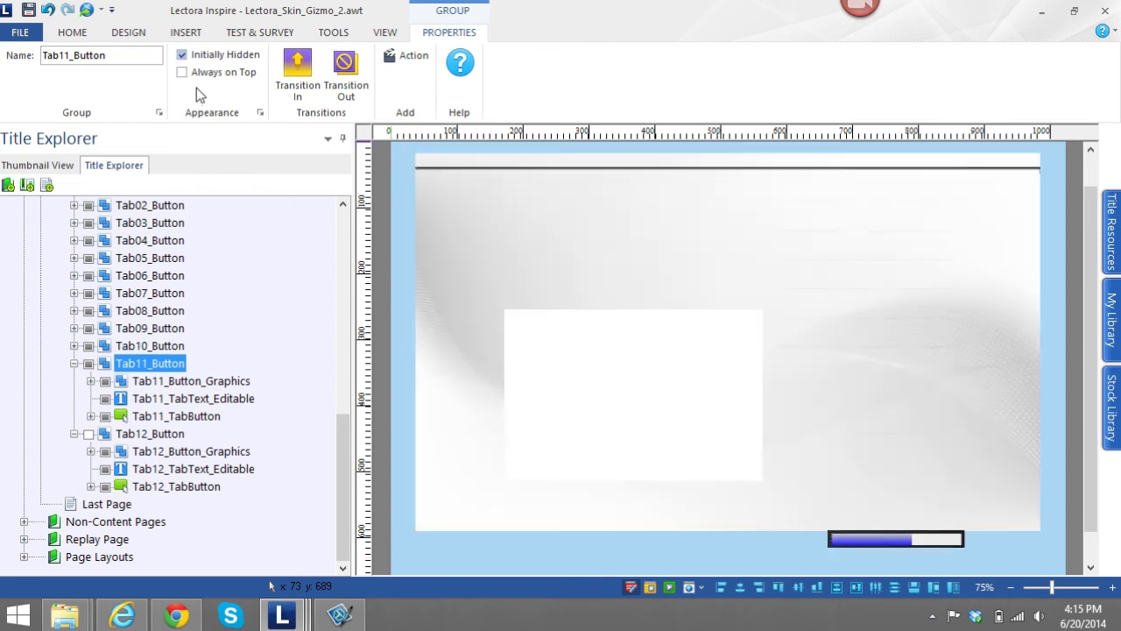
{"action": "left_click", "coordinate": [191, 382]}
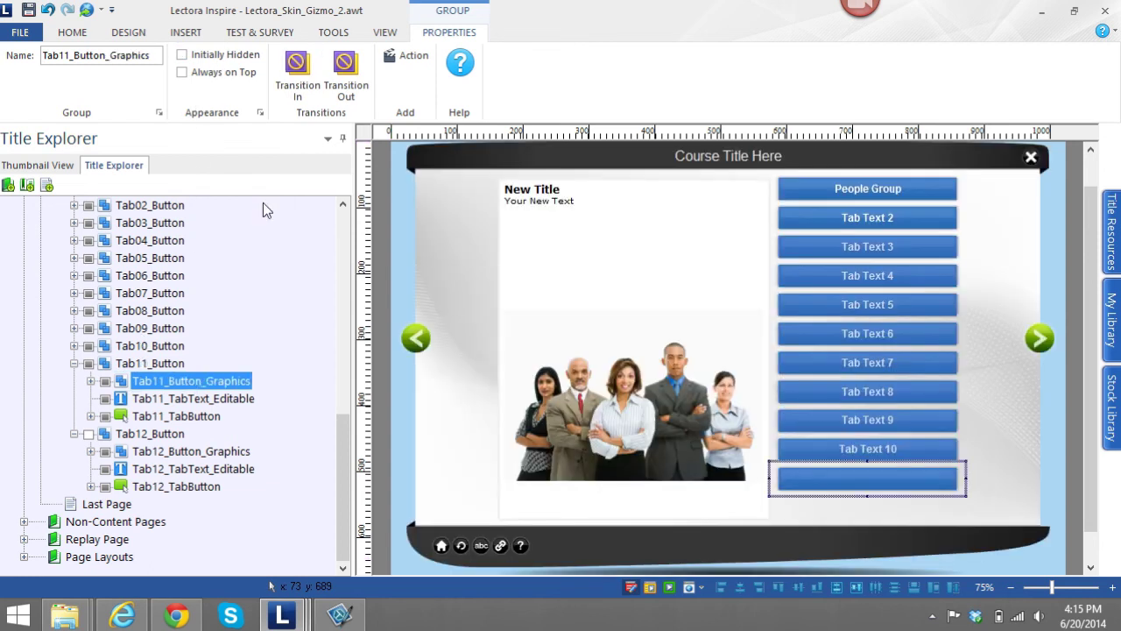
Preview the page in the browser again to show the interaction with the restored eleventh tab
{"action": "left_click", "coordinate": [385, 32]}
{"action": "left_click", "coordinate": [189, 84]}
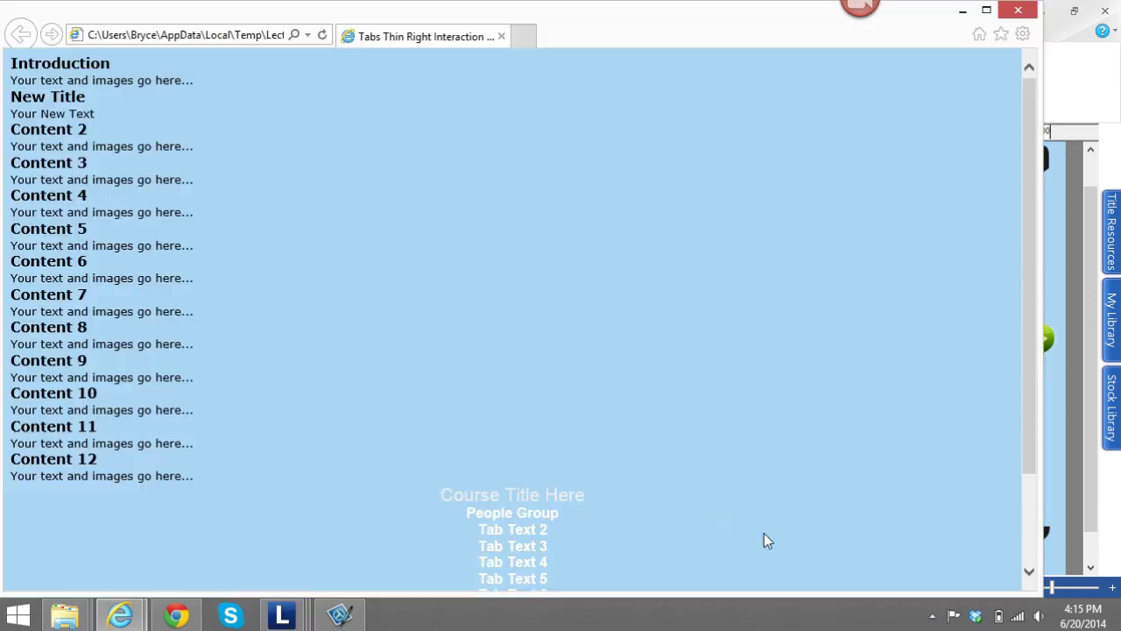
{"action": "scroll", "coordinate": [1024, 350], "scroll_direction": "down", "scroll_amount": 1}
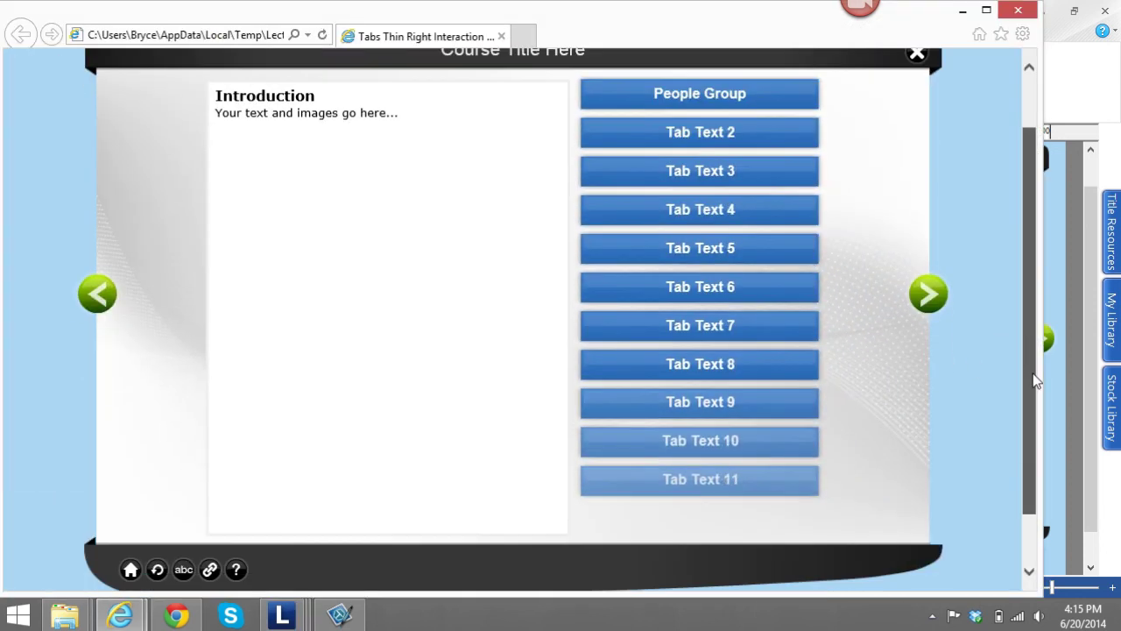
Check the previewed interaction by opening every tab in reverse order, from Tab Text 11 up to People Group
{"action": "left_click", "coordinate": [680, 473]}
{"action": "left_click", "coordinate": [681, 438]}
{"action": "left_click", "coordinate": [682, 410]}
{"action": "left_click", "coordinate": [682, 366]}
{"action": "left_click", "coordinate": [683, 328]}
{"action": "left_click", "coordinate": [682, 288]}
{"action": "left_click", "coordinate": [681, 248]}
{"action": "left_click", "coordinate": [681, 209]}
{"action": "left_click", "coordinate": [682, 172]}
{"action": "left_click", "coordinate": [681, 133]}
{"action": "left_click", "coordinate": [668, 94]}
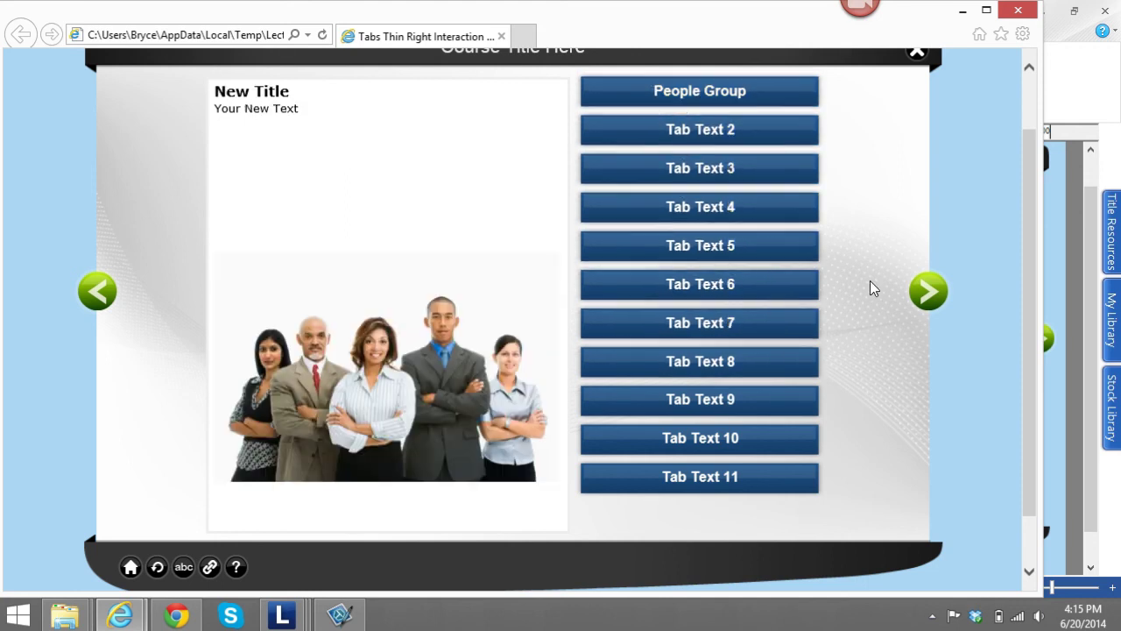